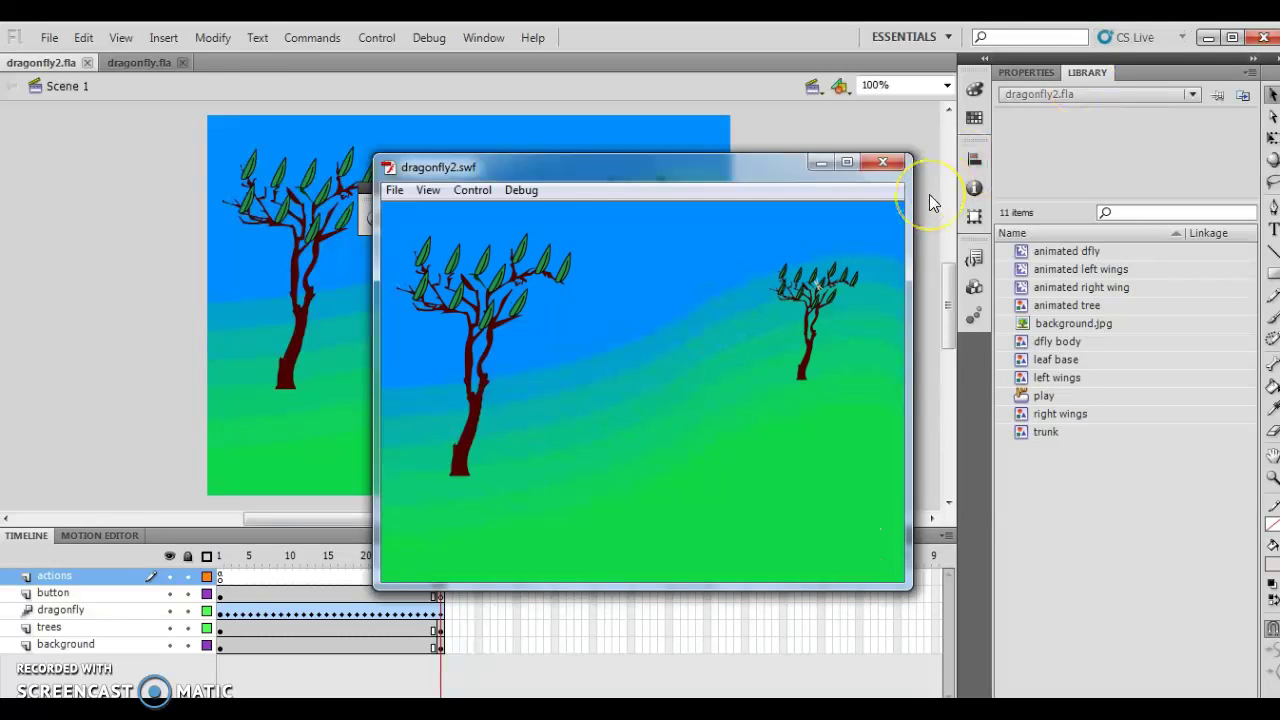
# Step: Close the dragonfly2.swf preview window and switch to the dragonfly.fla document
pyautogui.click(93, 137)
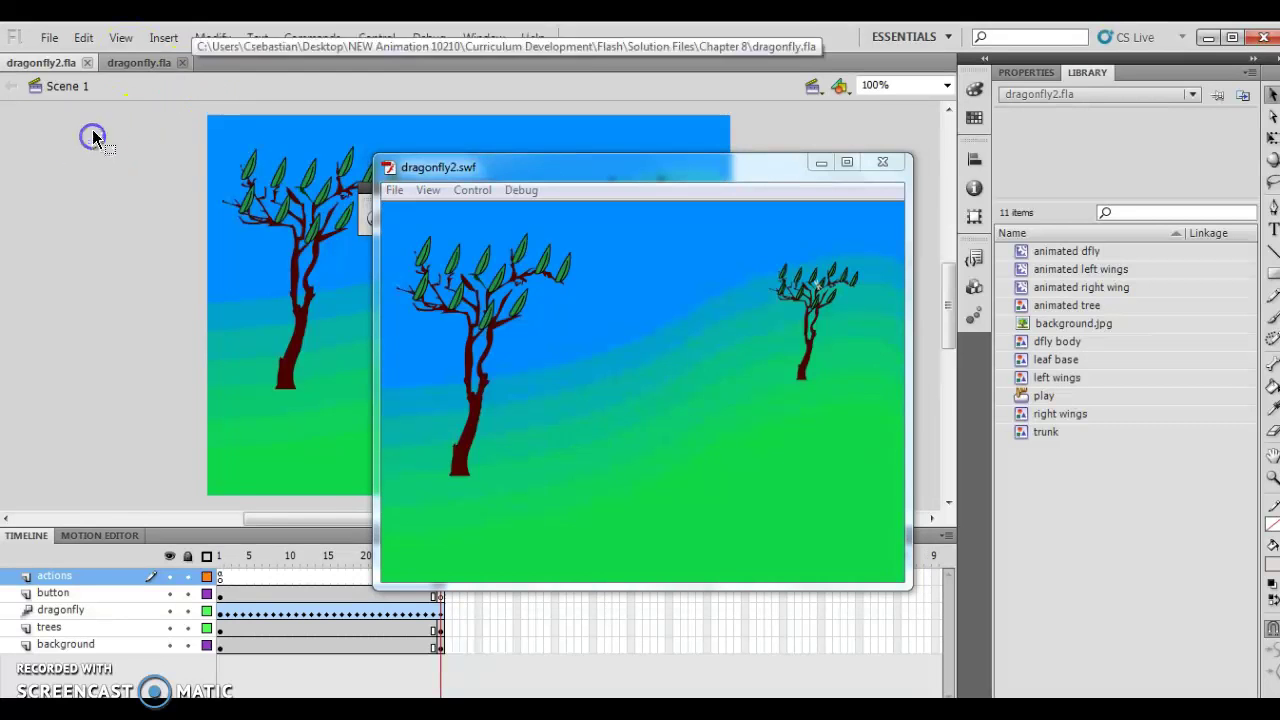
pyautogui.click(882, 163)
pyautogui.click(130, 60)
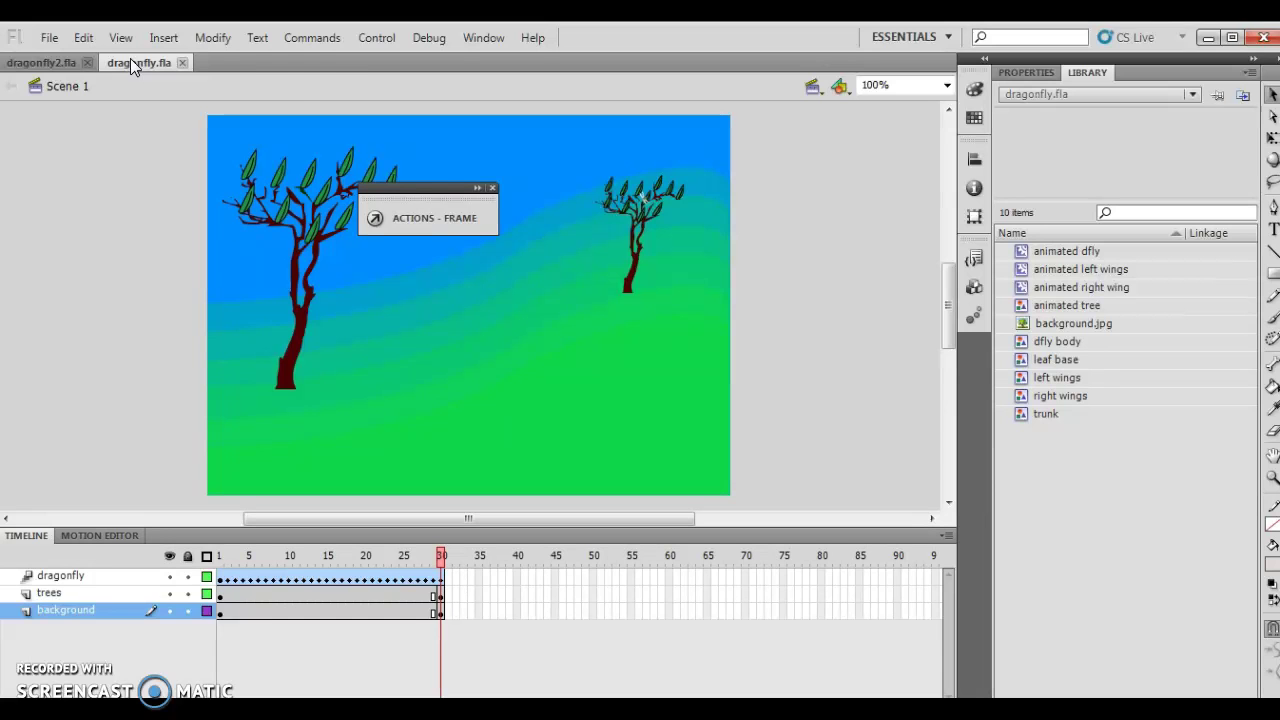
# Step: Create a new symbol named play with the type Button
pyautogui.click(163, 38)
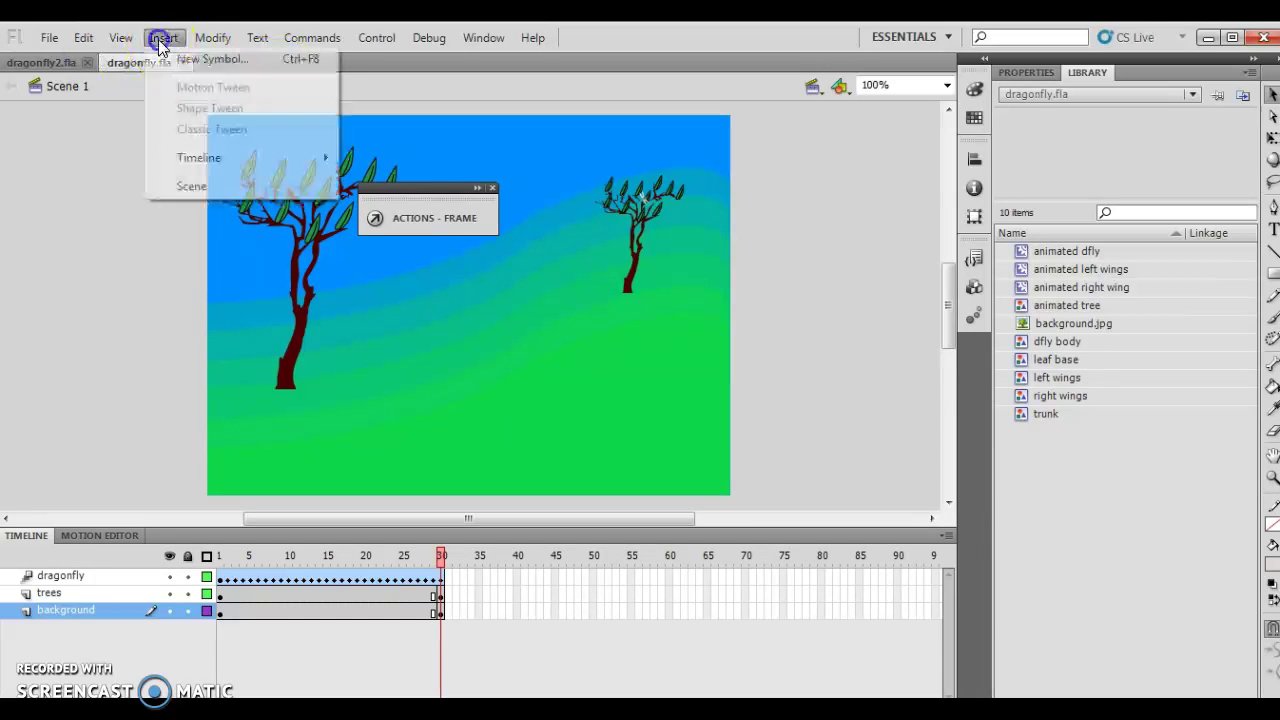
pyautogui.click(180, 56)
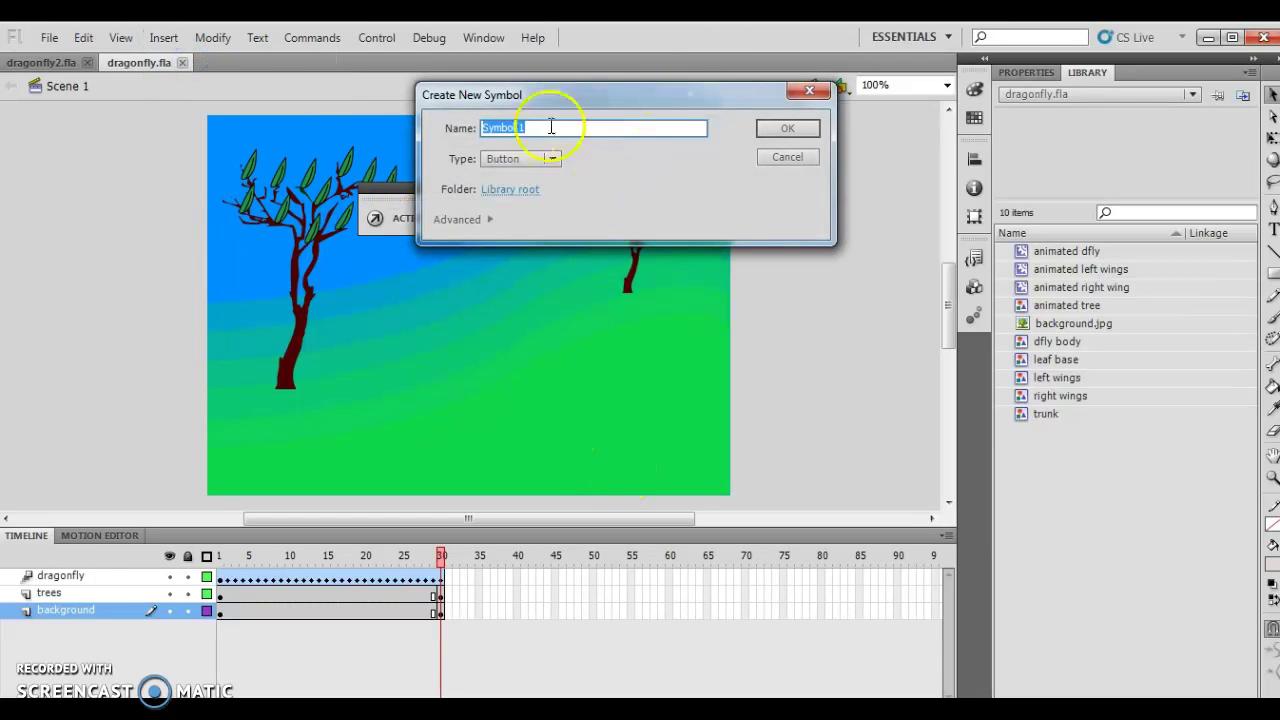
pyautogui.write('play')
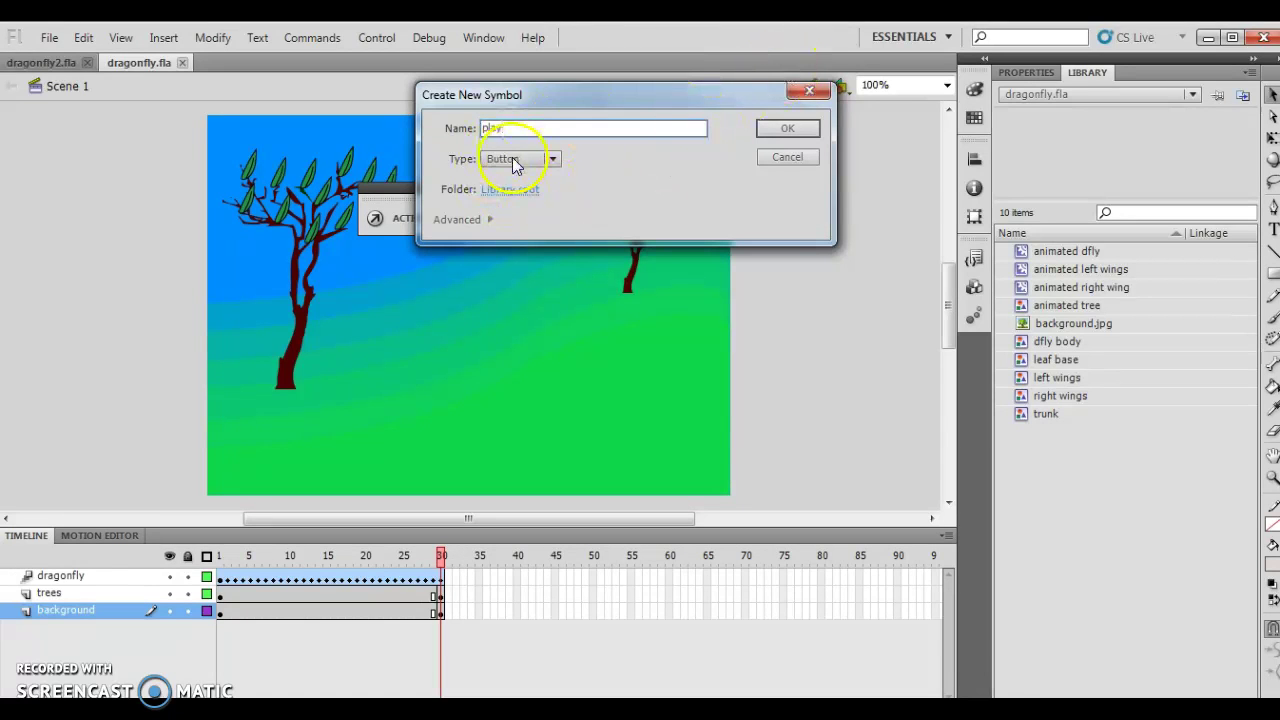
pyautogui.click(788, 128)
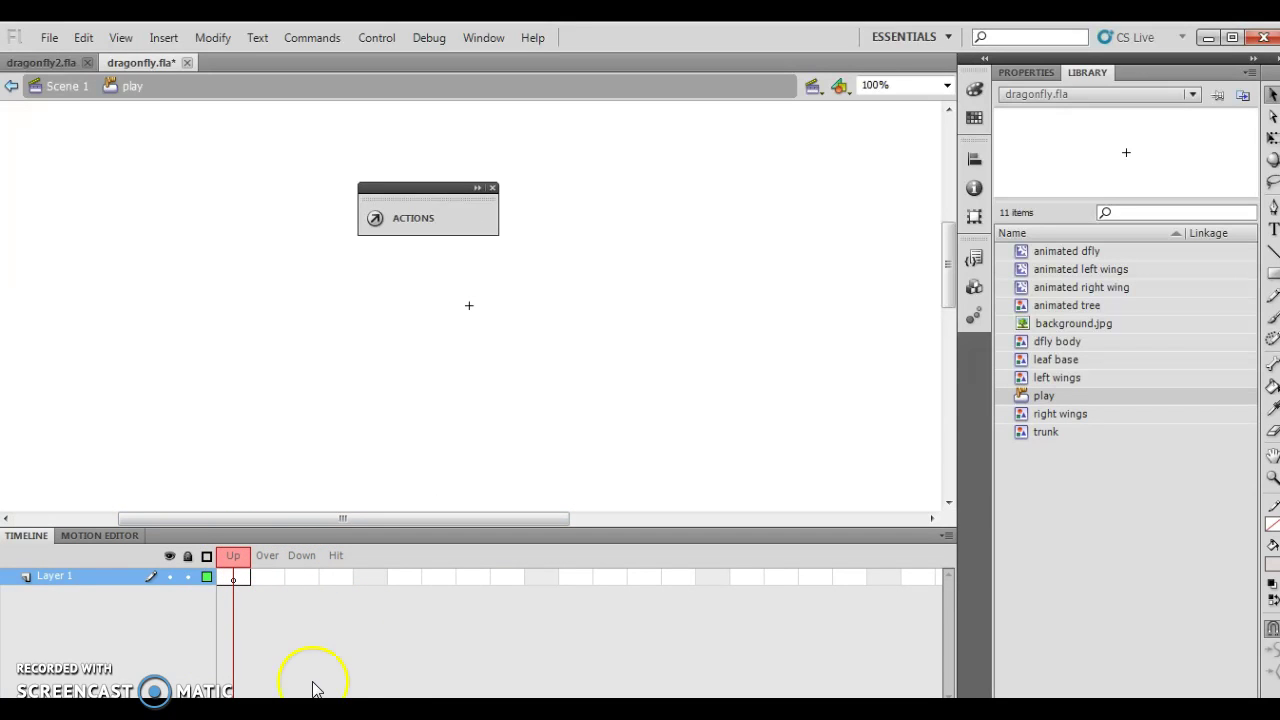
# Step: Add the text PLAY at the centre of the stage in the play button's Up frame
pyautogui.click(236, 580)
pyautogui.click(1273, 235)
pyautogui.click(468, 395)
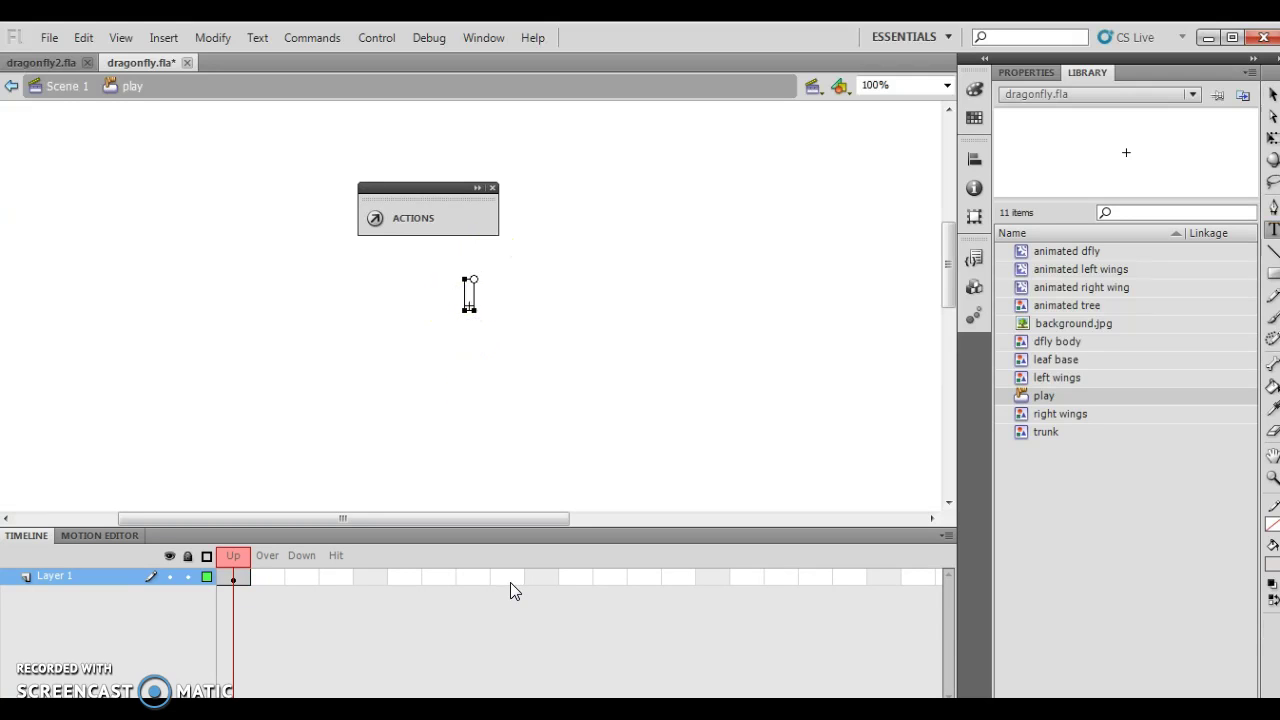
pyautogui.write('PLAY')
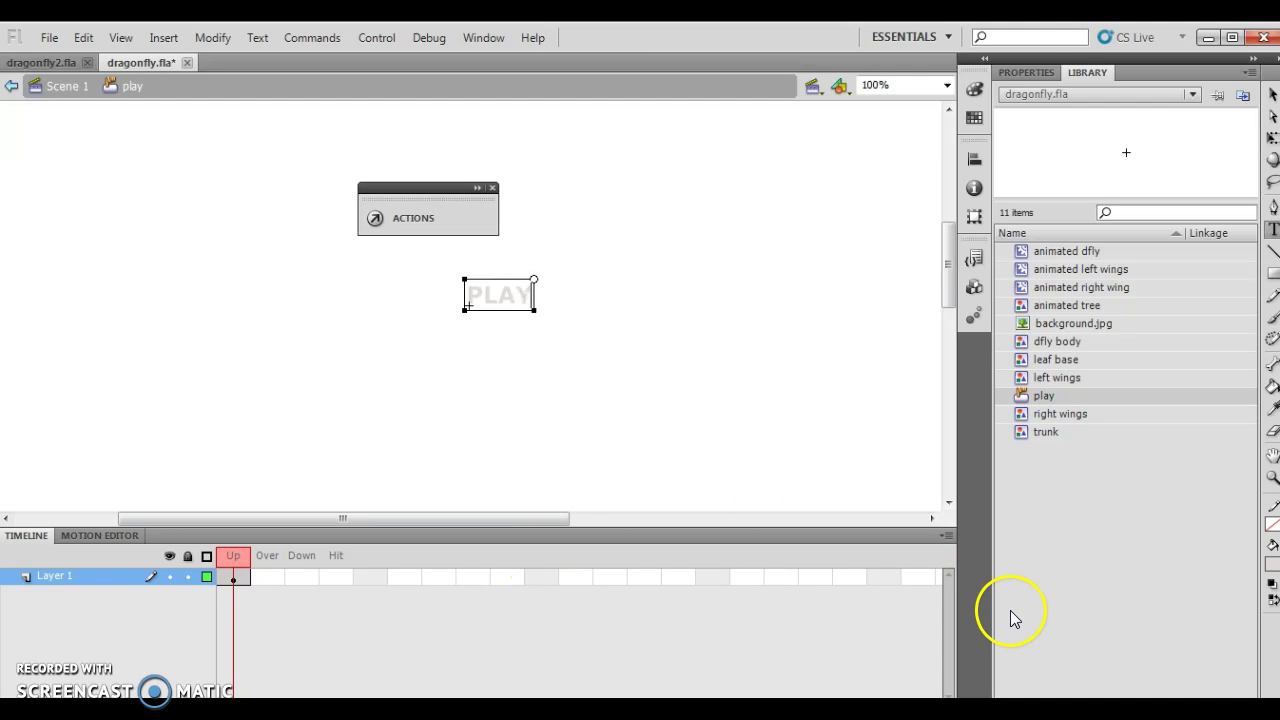
# Step: Change the colour of the PLAY text to black (#000000) and deselect it
pyautogui.click(1025, 73)
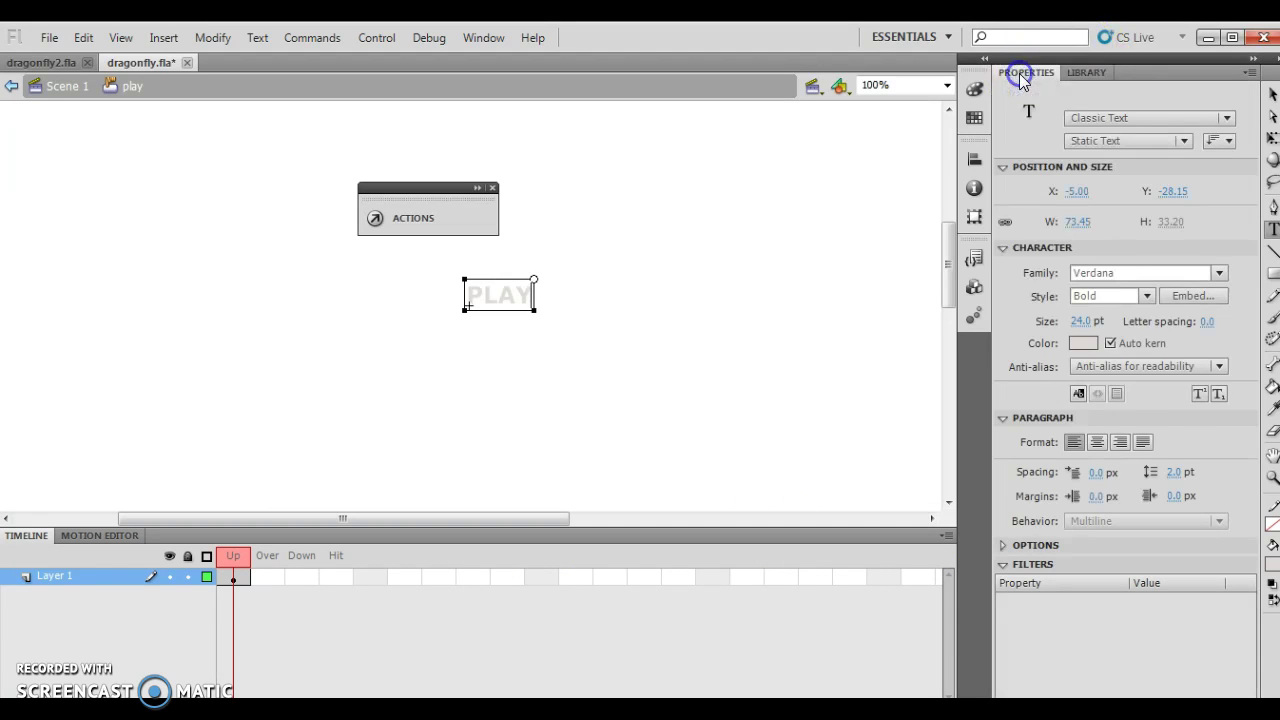
pyautogui.click(1090, 343)
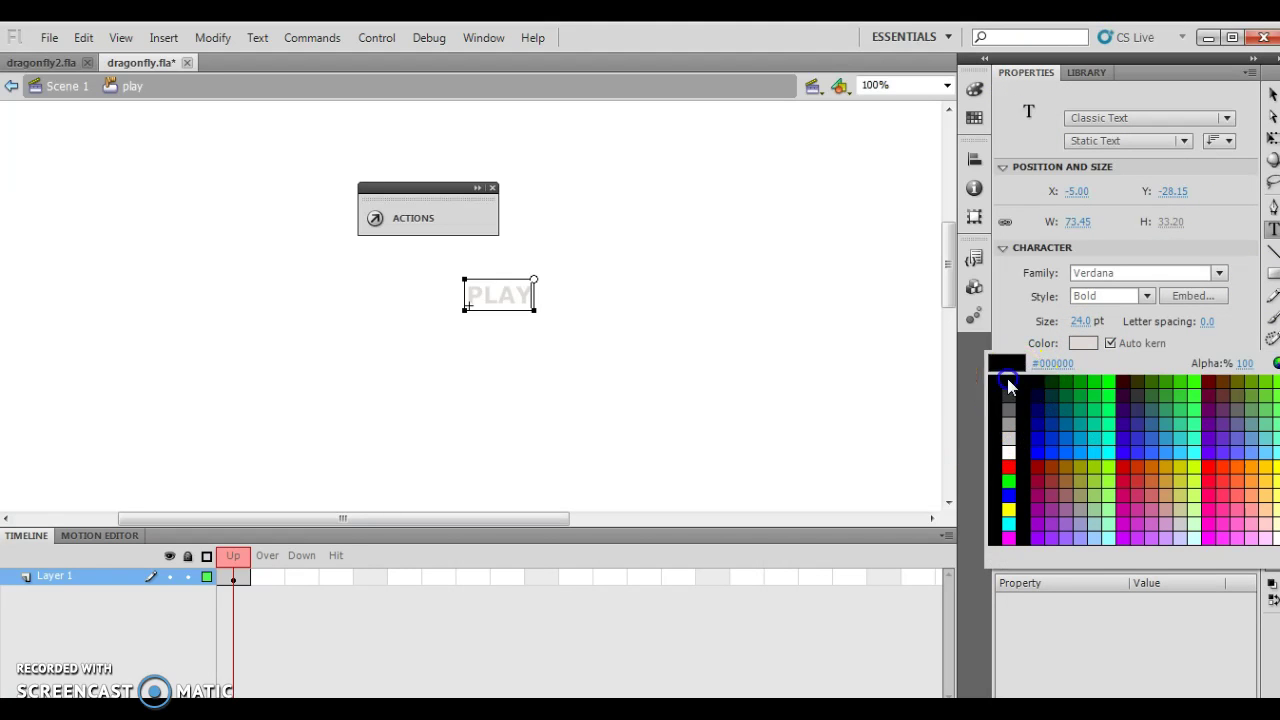
pyautogui.click(1009, 383)
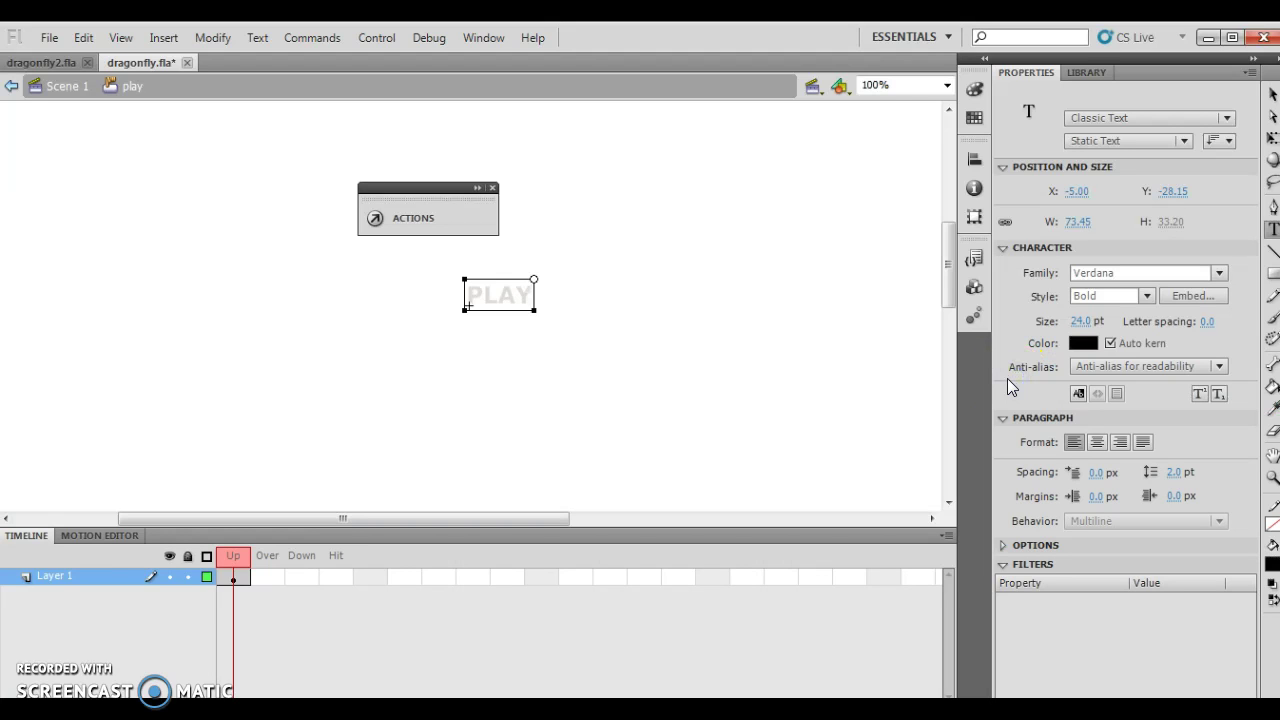
pyautogui.click(1131, 276)
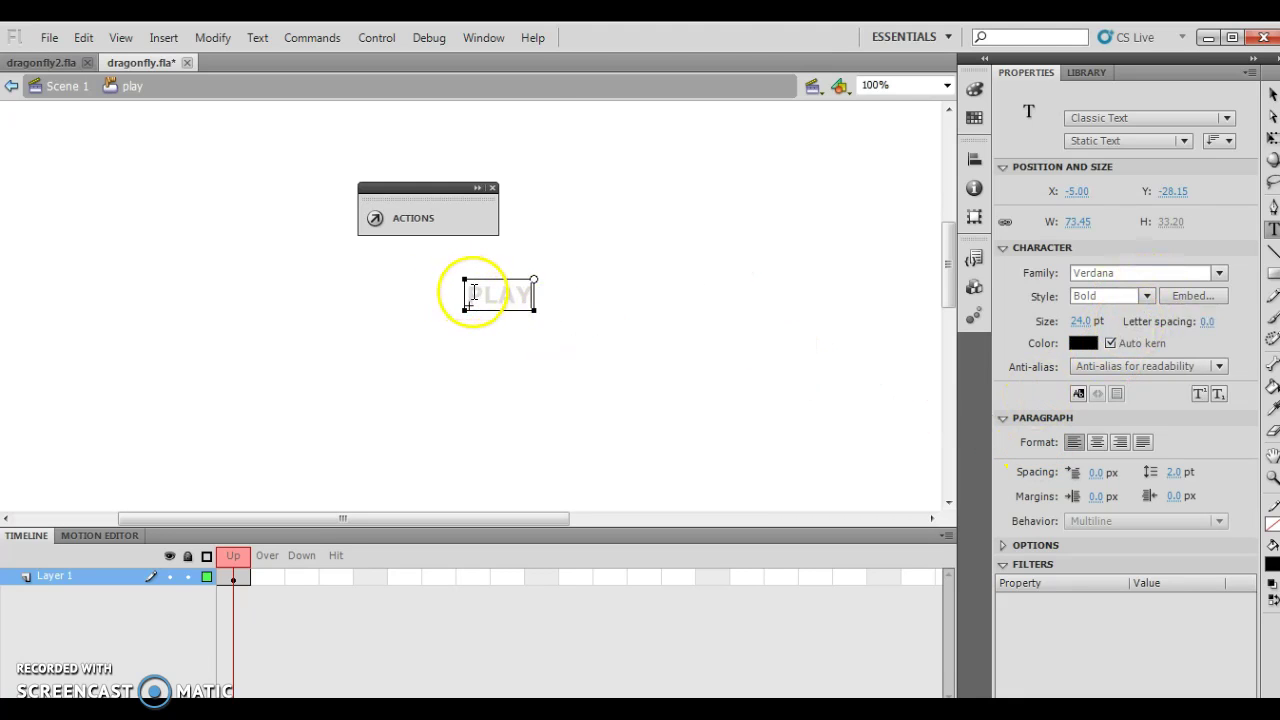
pyautogui.moveTo(474, 293); pyautogui.dragTo(531, 287)
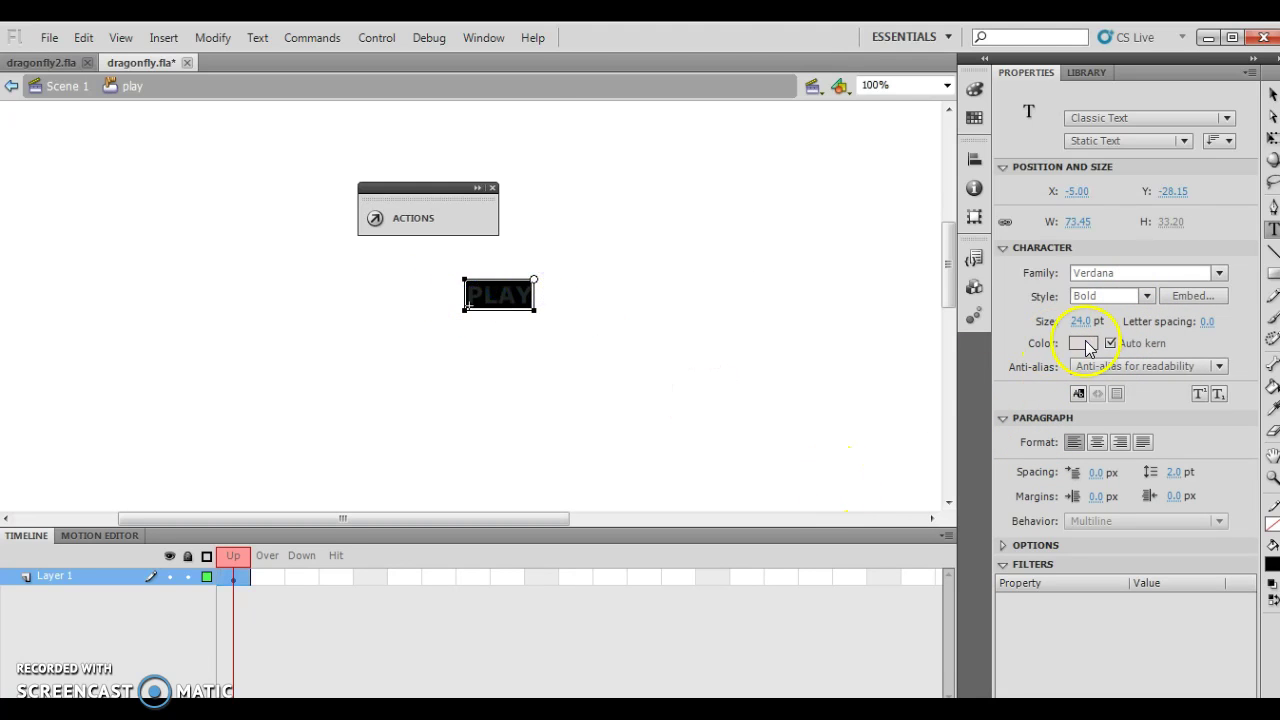
pyautogui.click(1087, 345)
pyautogui.click(1002, 377)
pyautogui.click(686, 344)
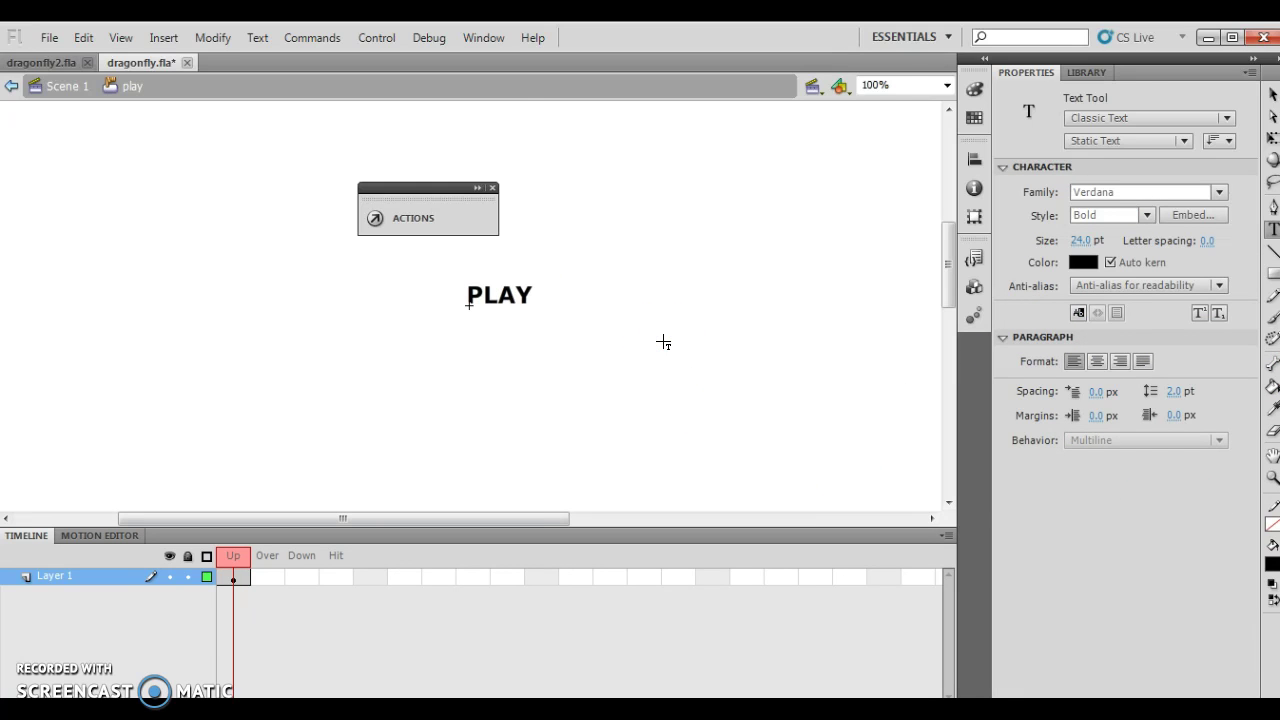
pyautogui.click(437, 363)
pyautogui.click(574, 451)
pyautogui.click(1273, 95)
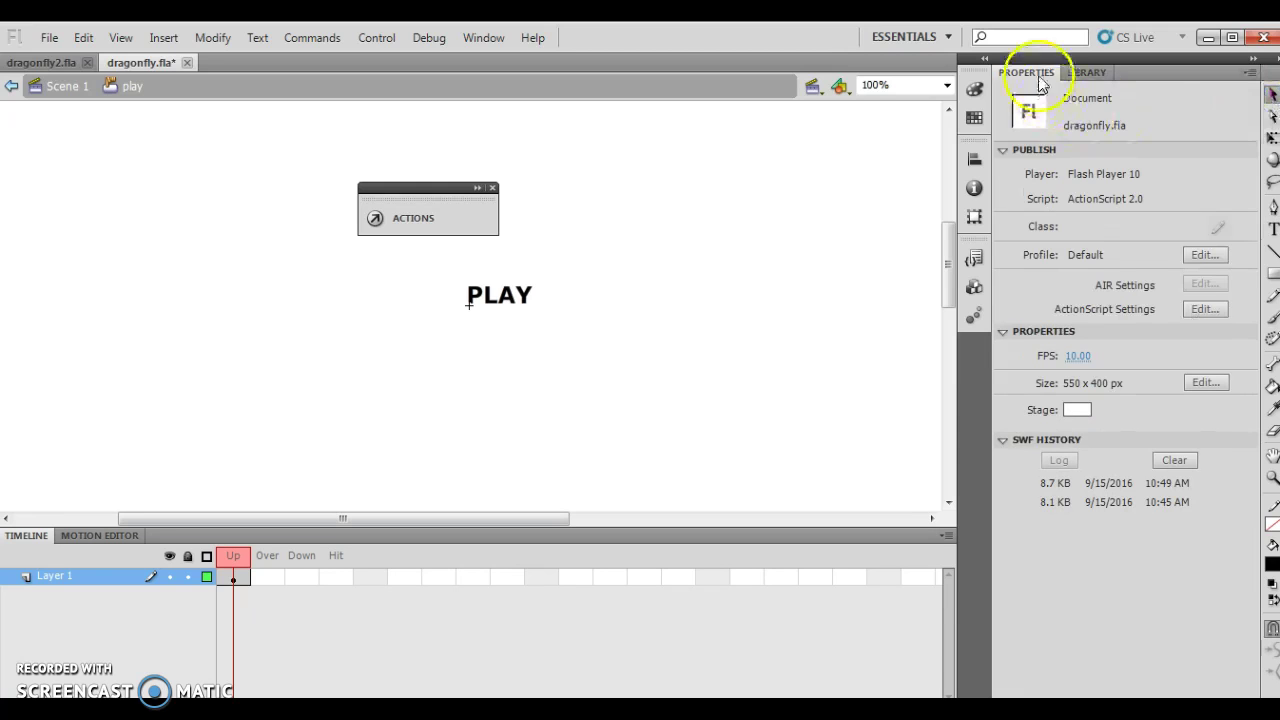
# Step: Place the animated left wings symbol just left of the PLAY text and the animated right wing symbol just right of it
pyautogui.click(1084, 71)
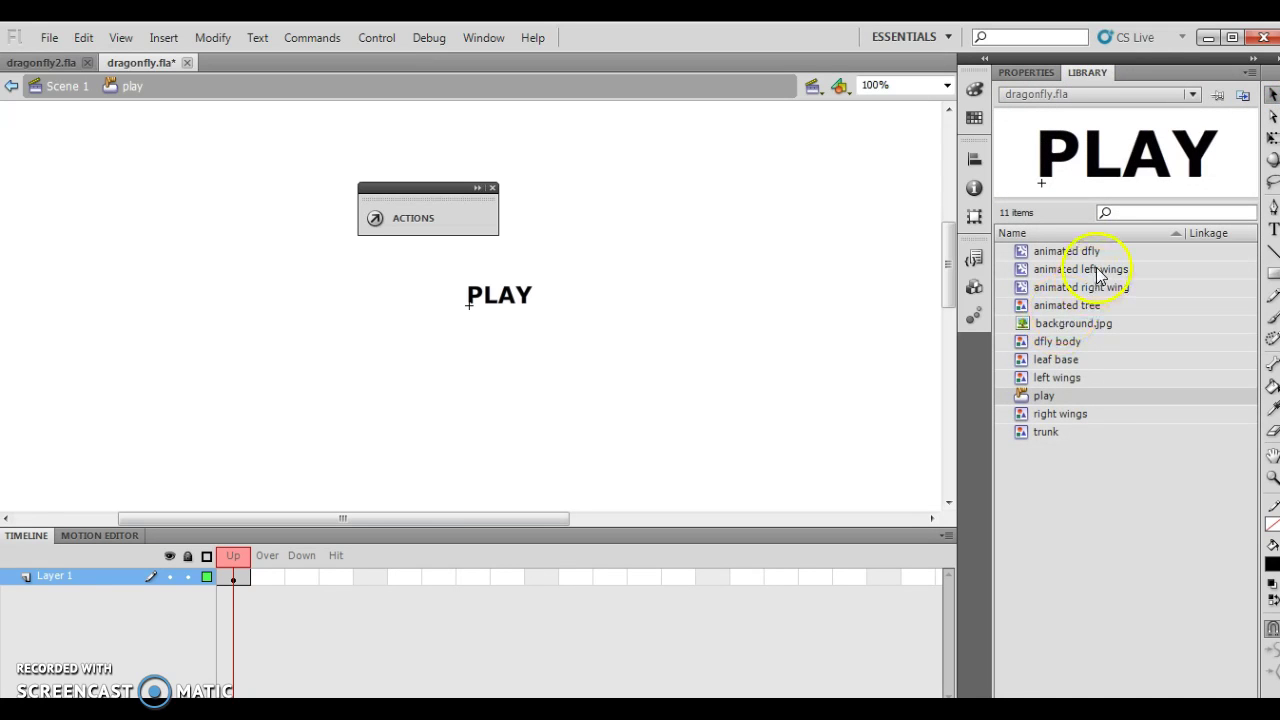
pyautogui.moveTo(1072, 278); pyautogui.dragTo(420, 304)
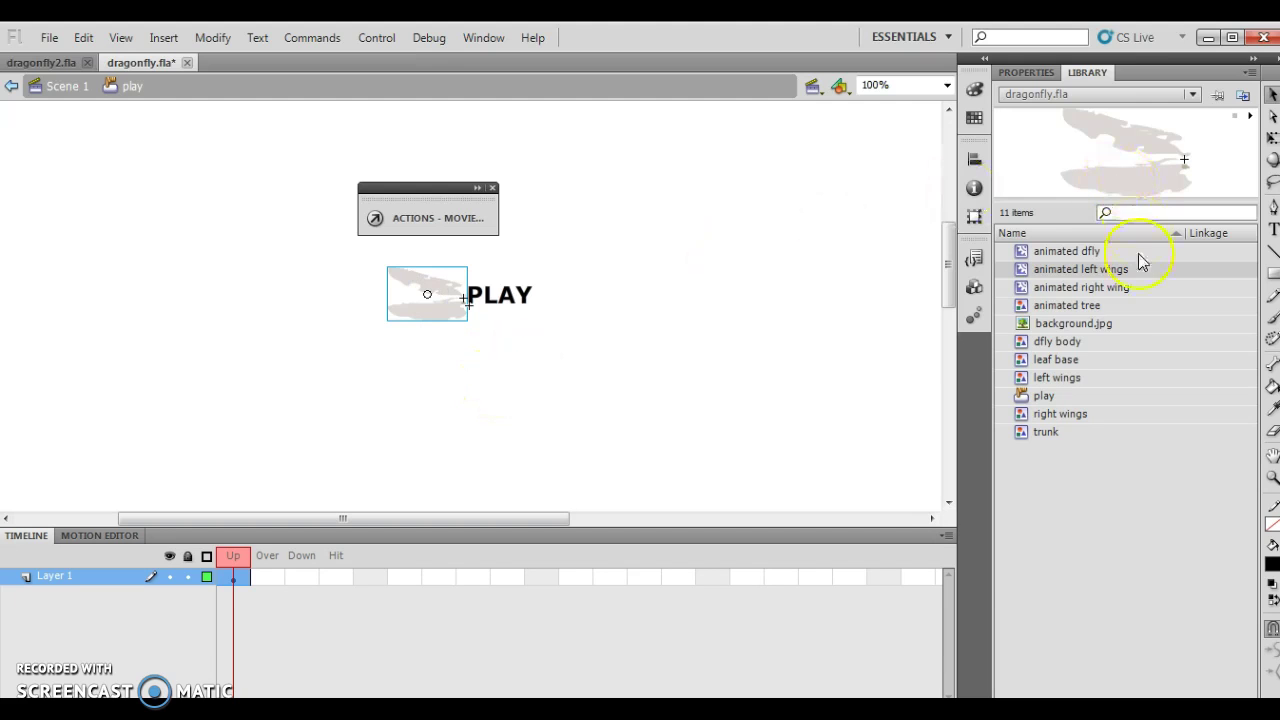
pyautogui.click(1085, 288)
pyautogui.moveTo(1085, 288); pyautogui.dragTo(577, 301)
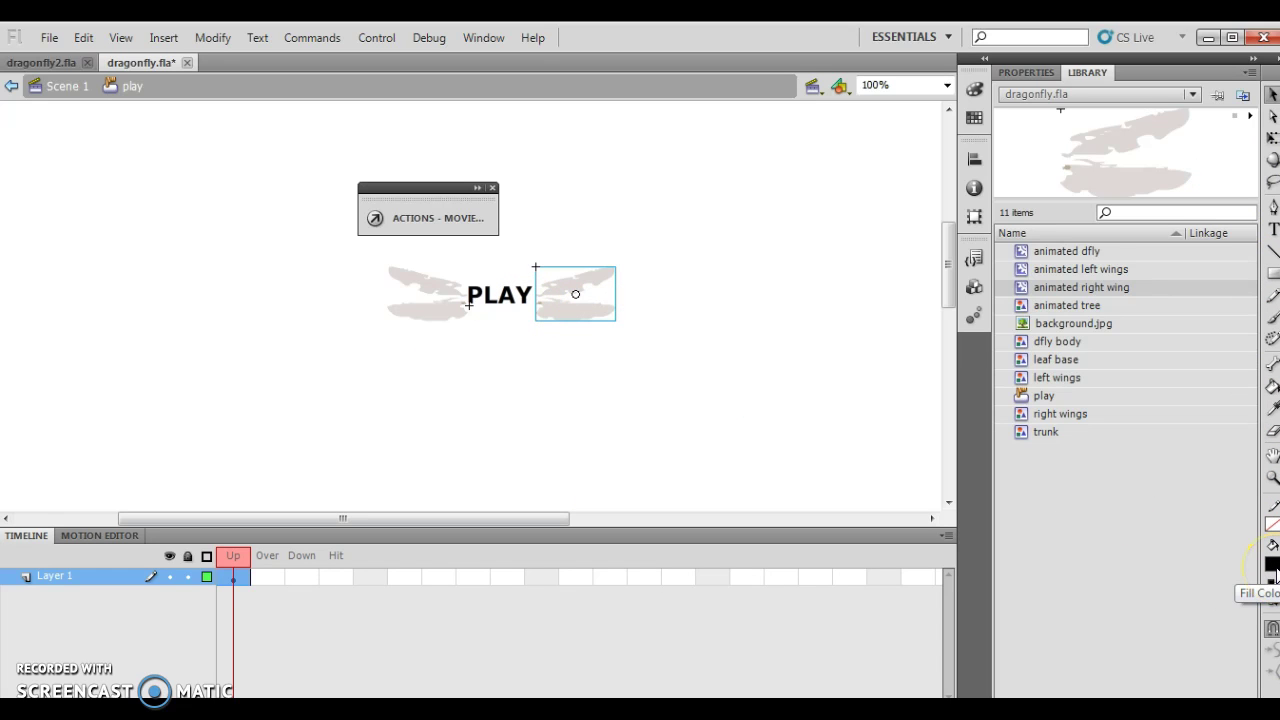
# Step: Recolour the PLAY text to match the wings by sampling the right wing's colour
pyautogui.click(1272, 408)
pyautogui.click(562, 296)
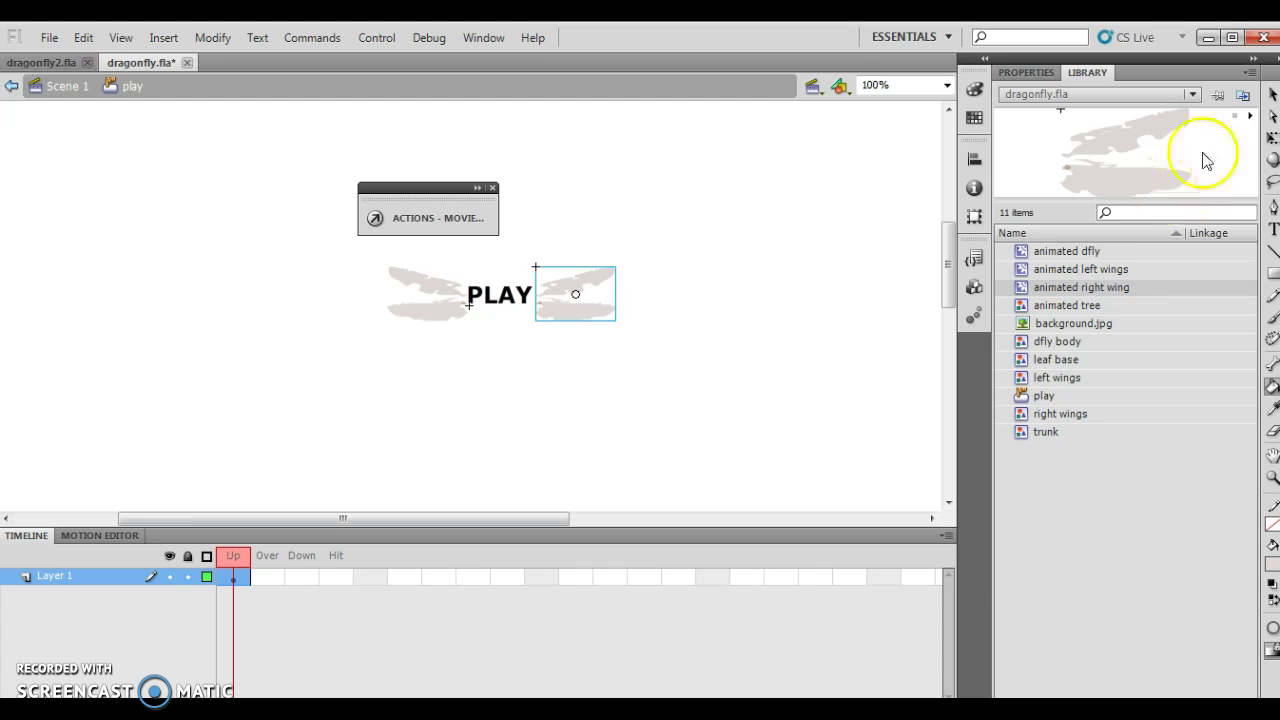
pyautogui.click(1273, 95)
pyautogui.click(503, 296)
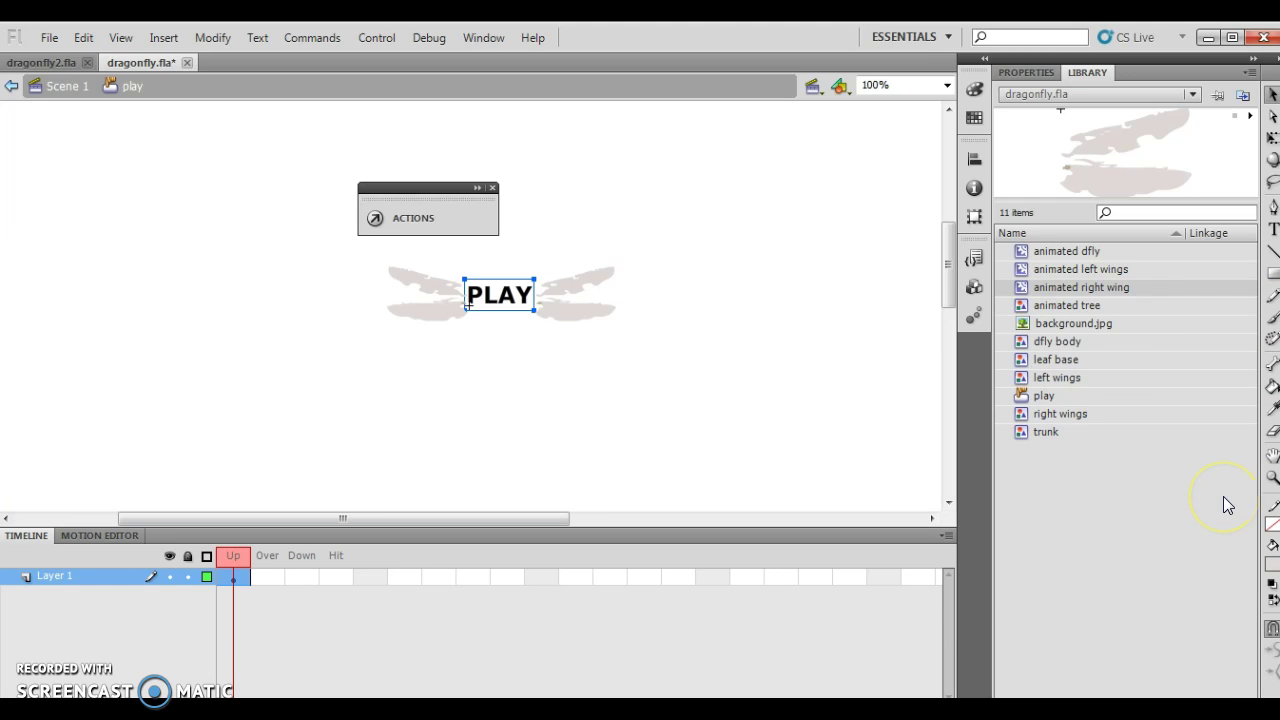
pyautogui.moveTo(1223, 496); pyautogui.dragTo(724, 676)
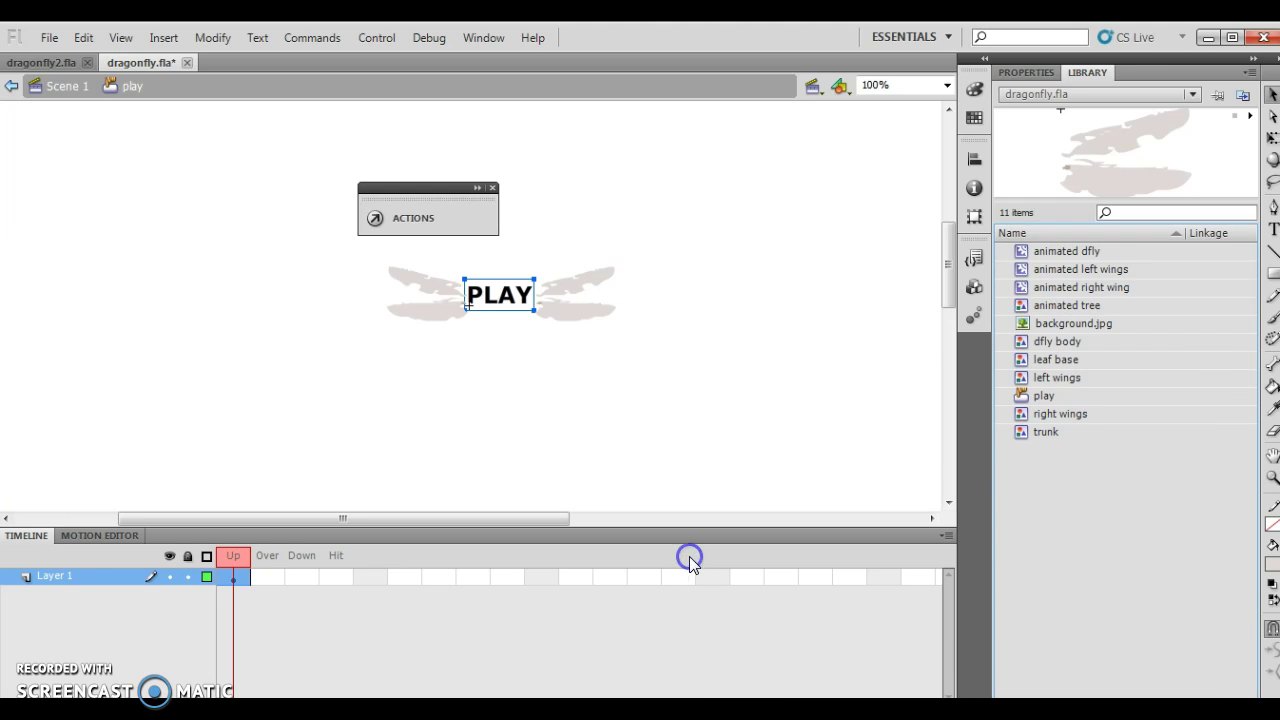
pyautogui.hotkey('ctrl', 'F3')
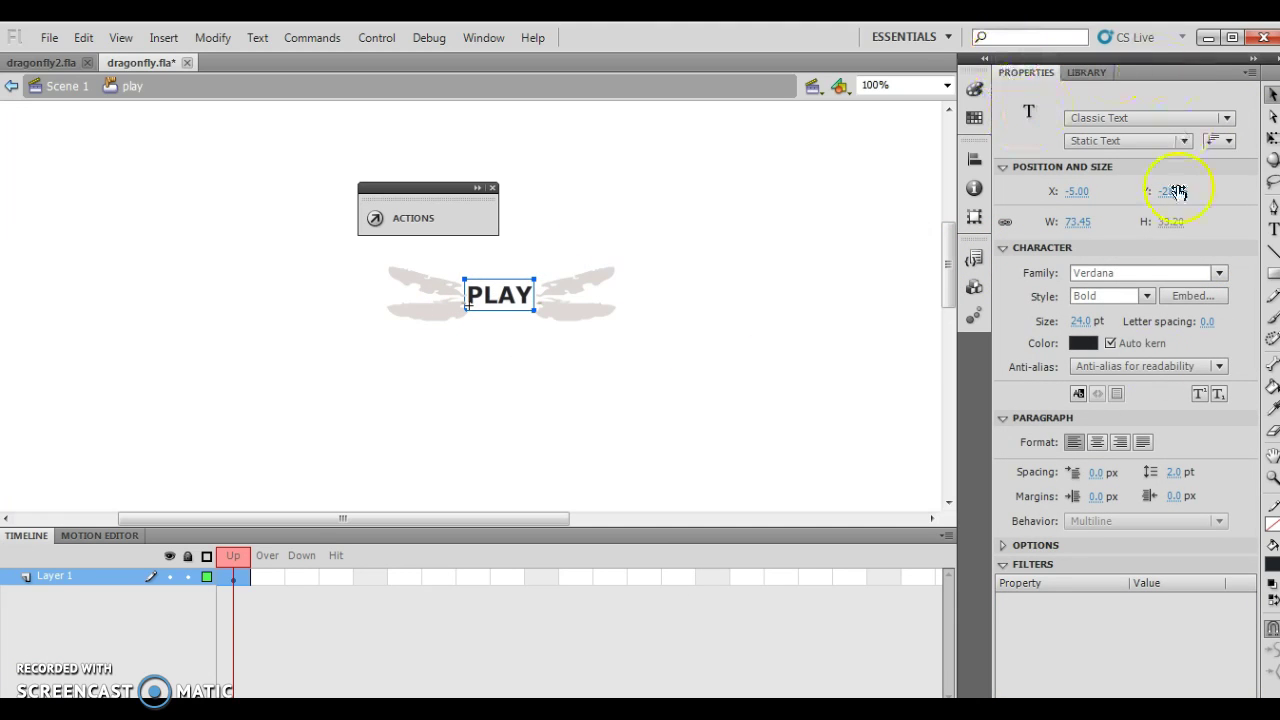
pyautogui.click(1084, 342)
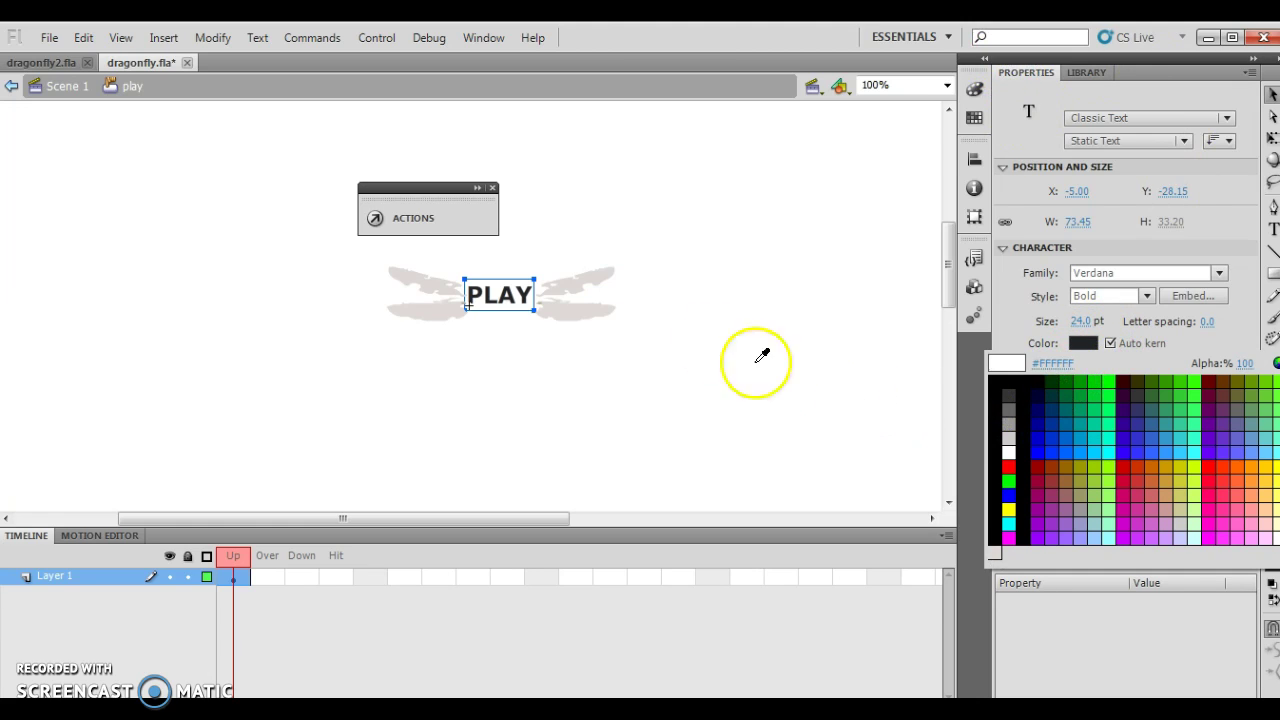
pyautogui.click(592, 305)
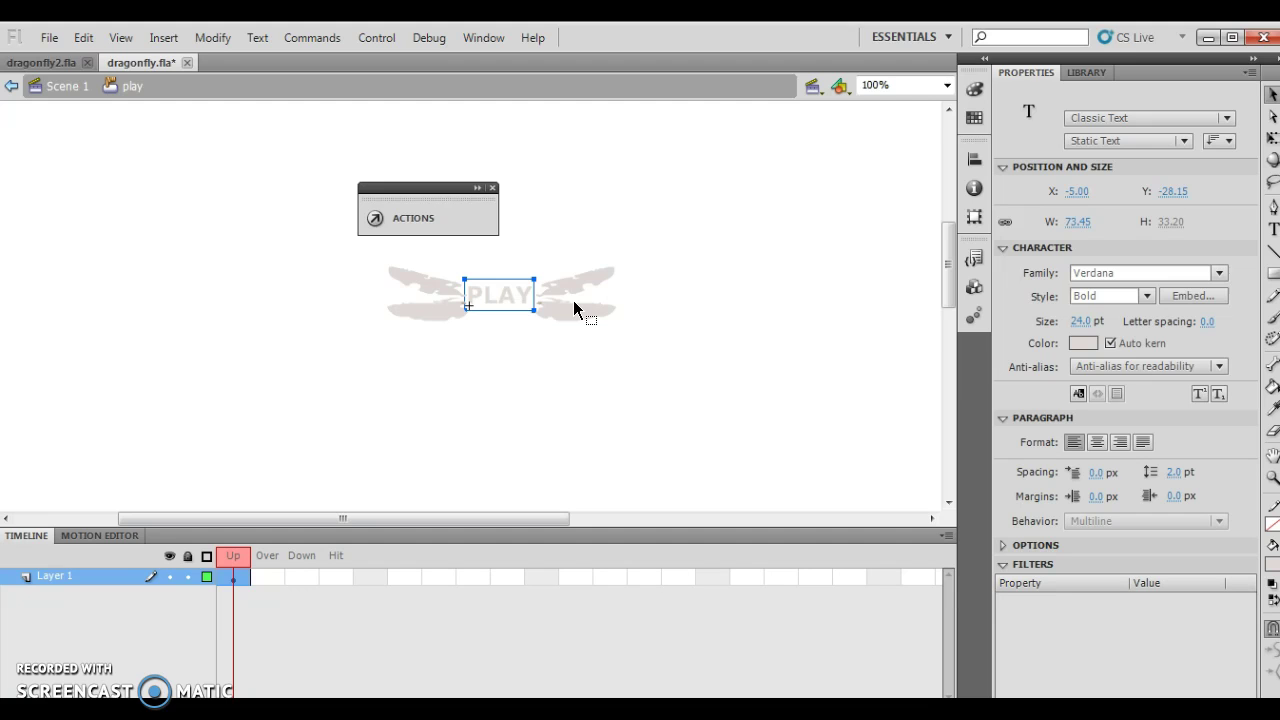
# Step: Insert a keyframe in the Hit frame of the play button's Layer 1
pyautogui.click(341, 577)
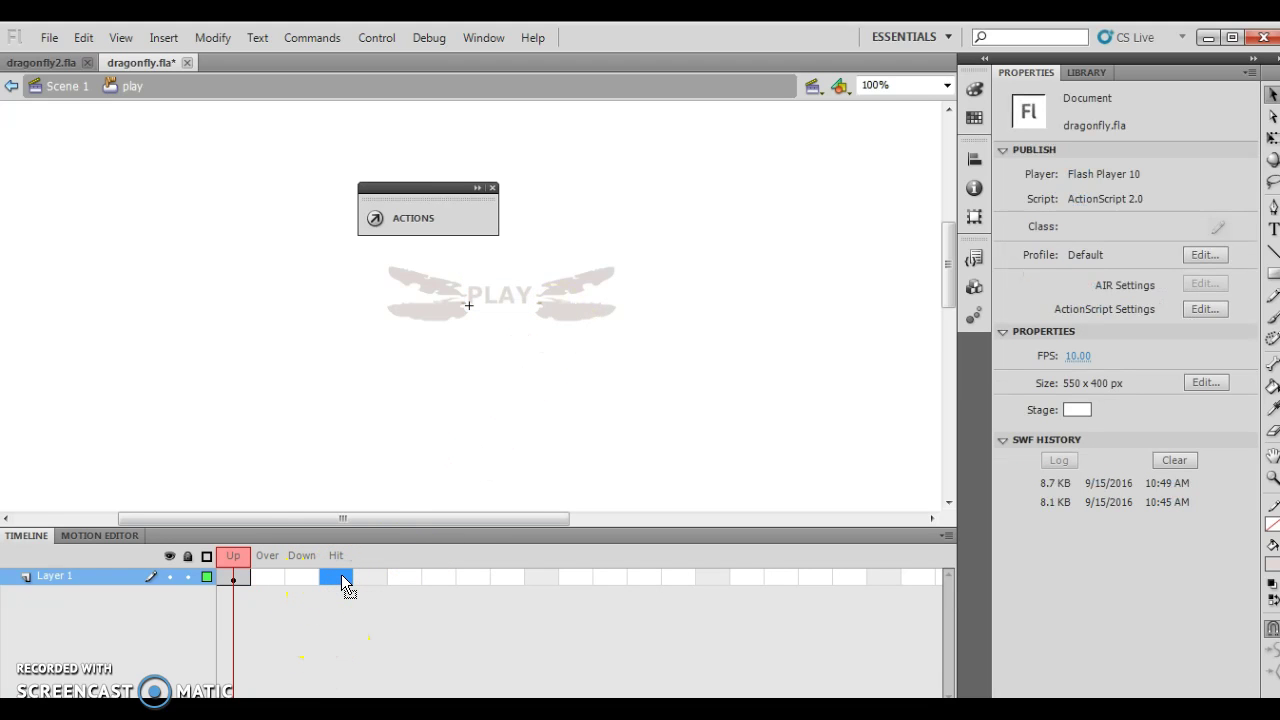
pyautogui.click(157, 39)
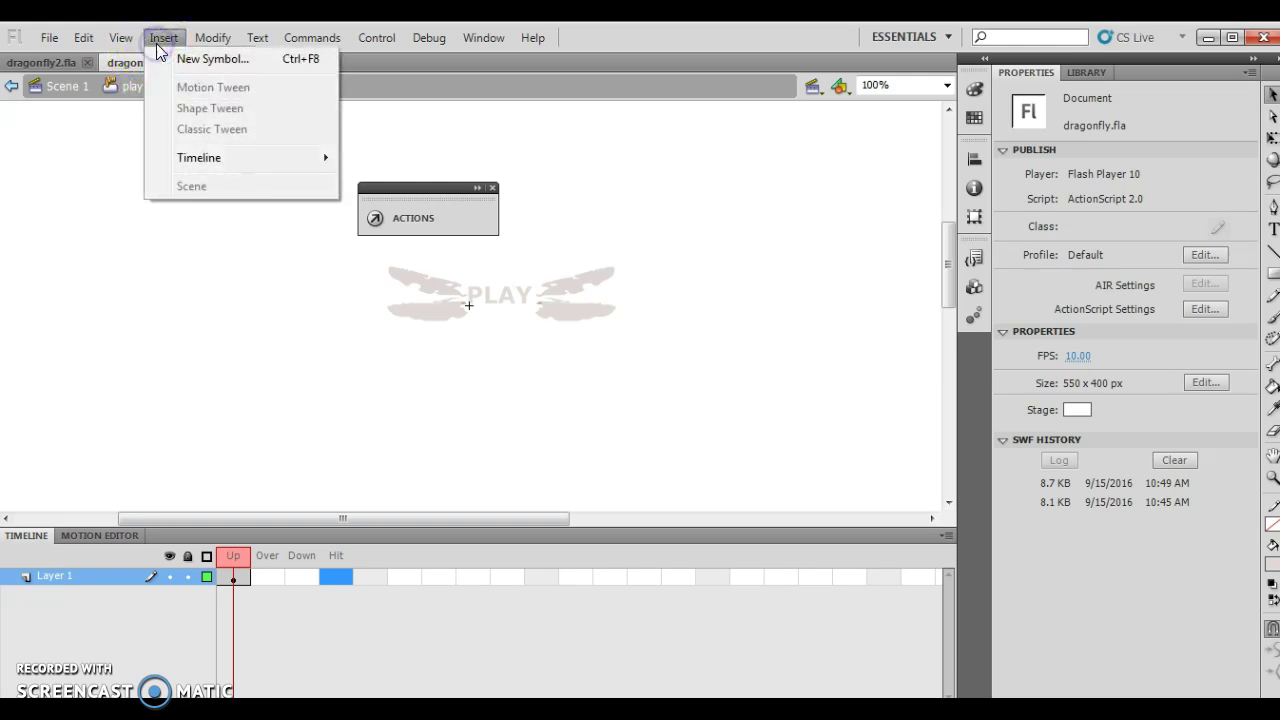
pyautogui.moveTo(228, 163)
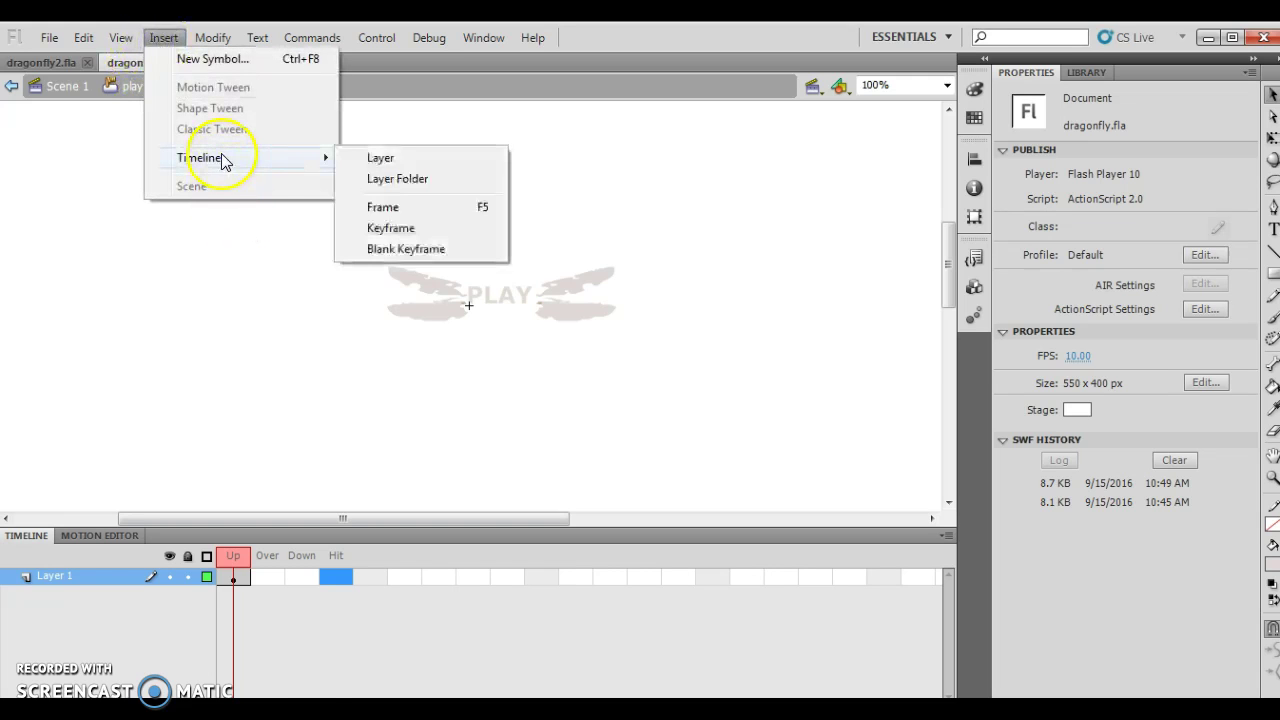
pyautogui.click(414, 238)
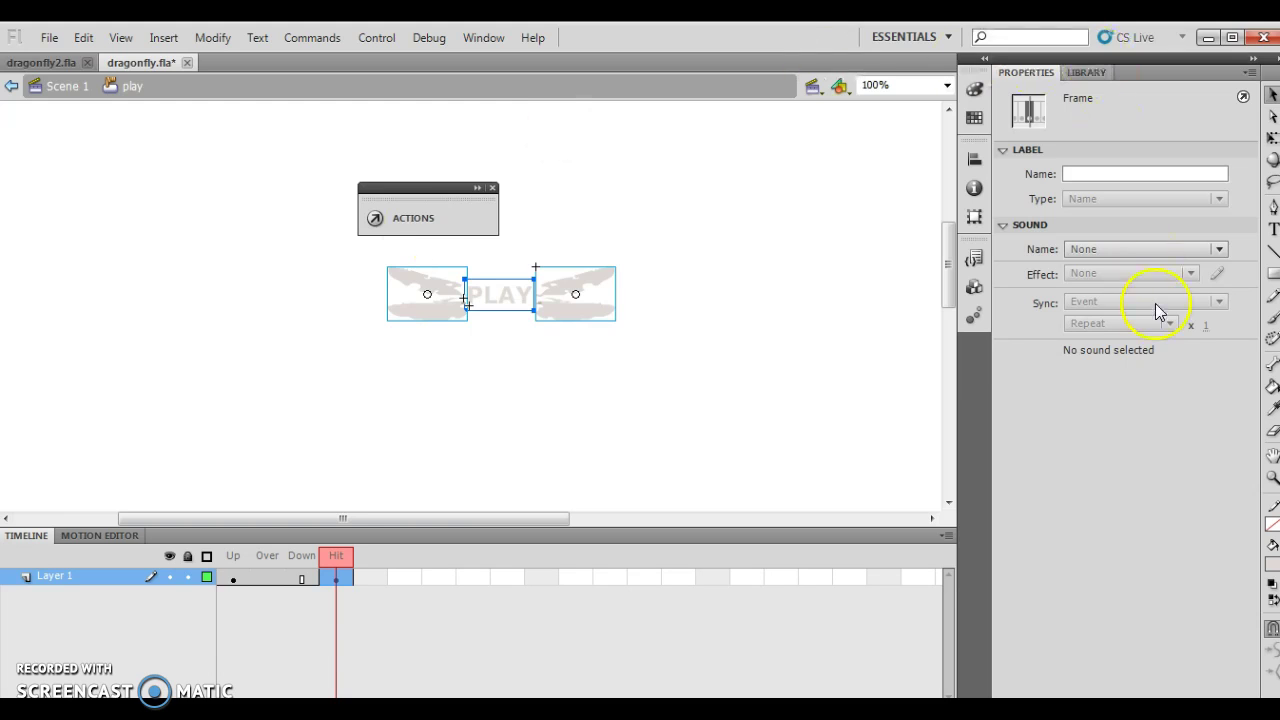
# Step: Draw a filled rectangle covering the PLAY text and both wings in the Hit frame, and return to Scene 1
pyautogui.click(1273, 273)
pyautogui.moveTo(367, 250); pyautogui.dragTo(636, 334)
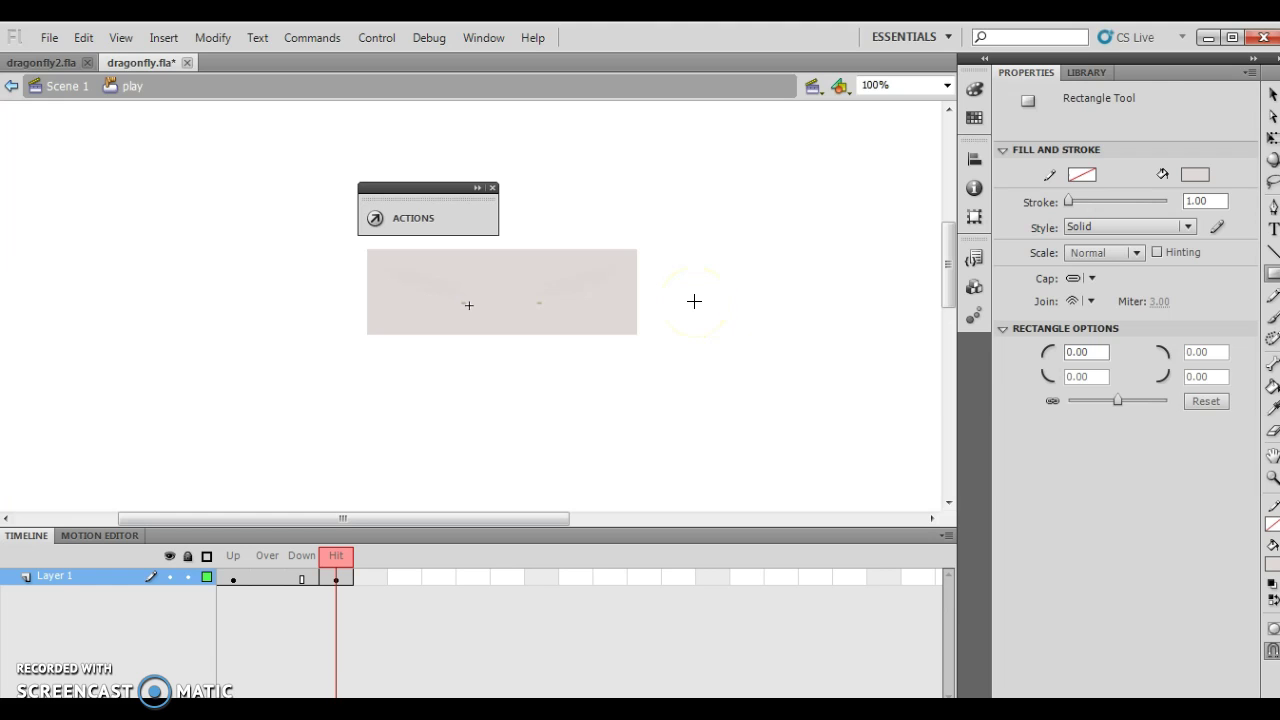
pyautogui.click(1273, 96)
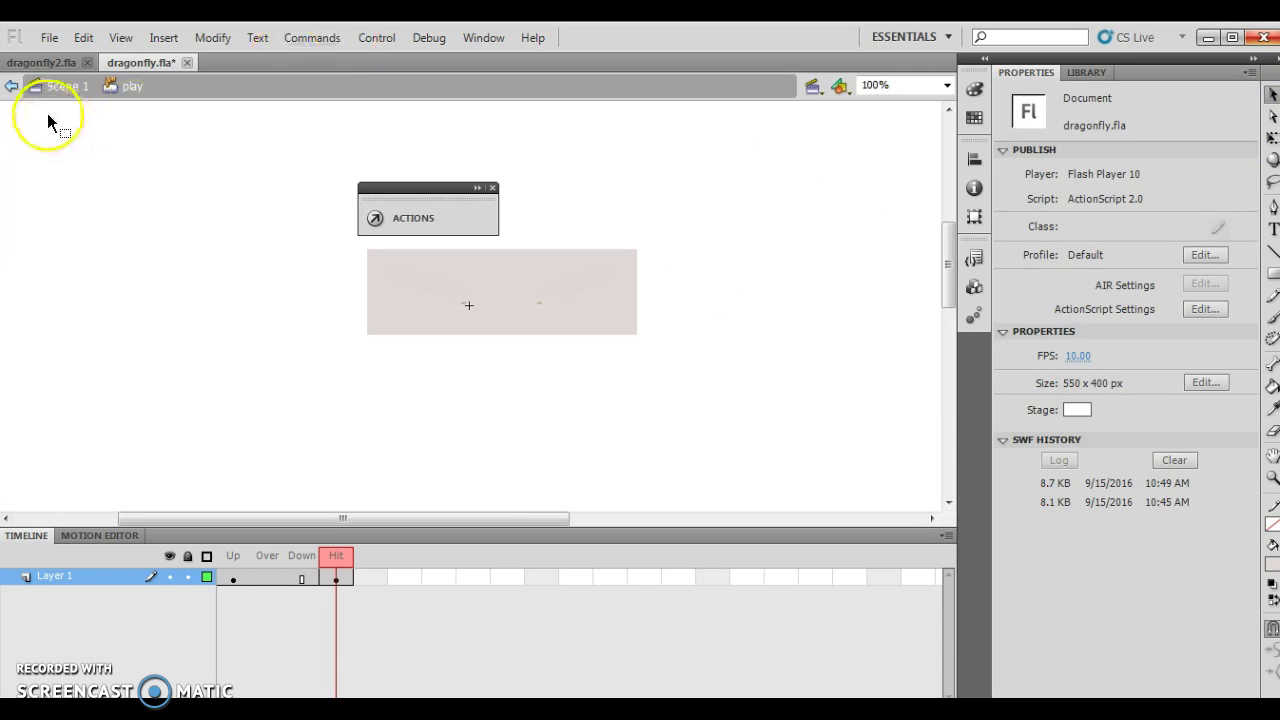
pyautogui.click(60, 86)
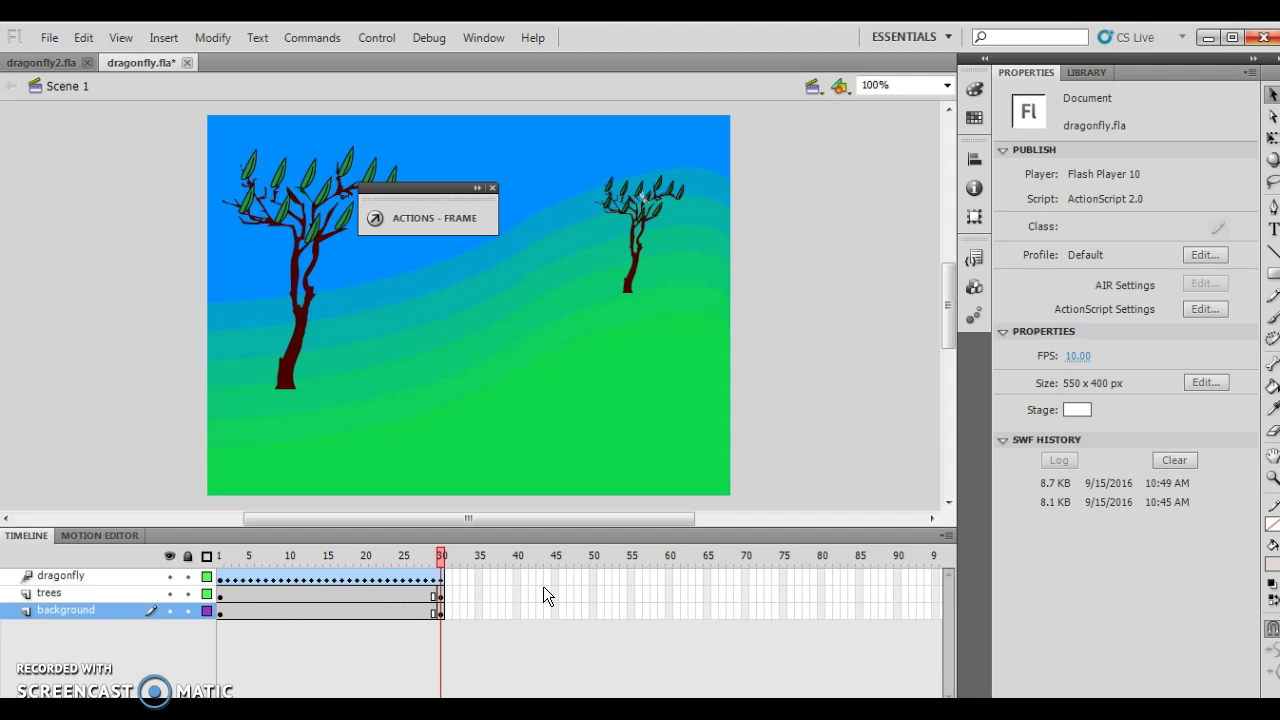
# Step: Add a new layer above the dragonfly layer and name it button
pyautogui.click(72, 578)
pyautogui.click(163, 37)
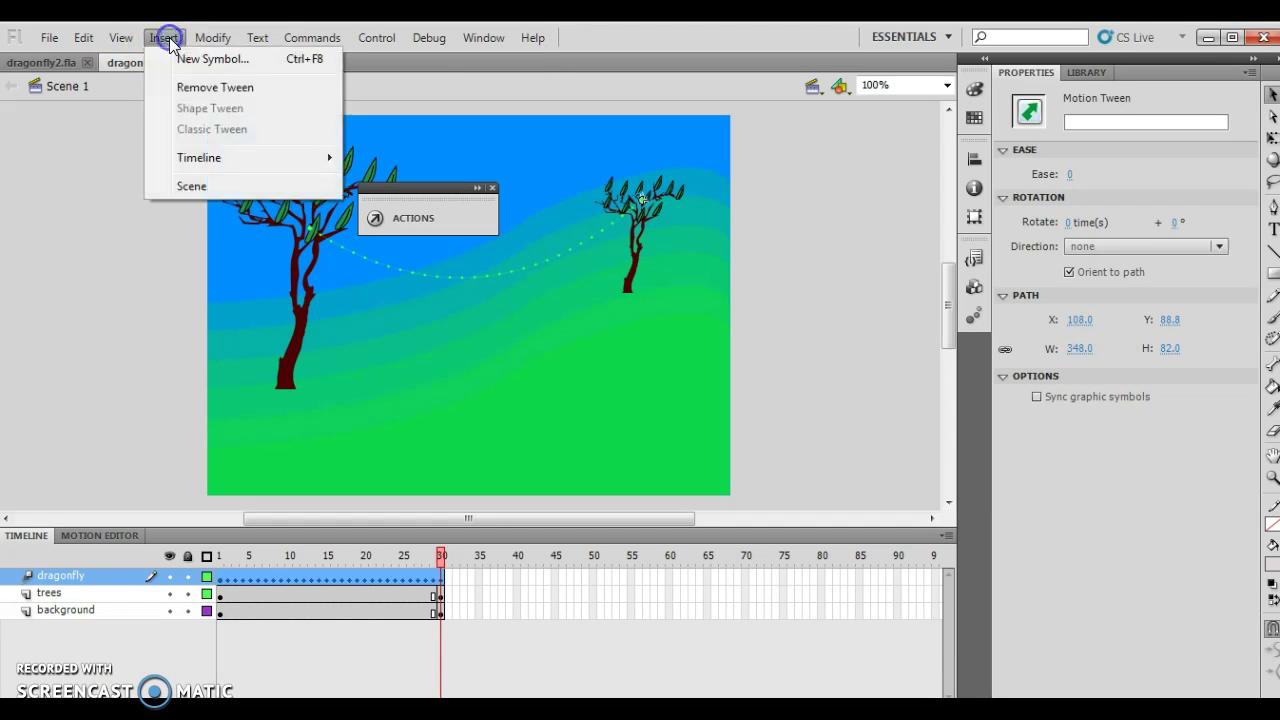
pyautogui.moveTo(286, 163)
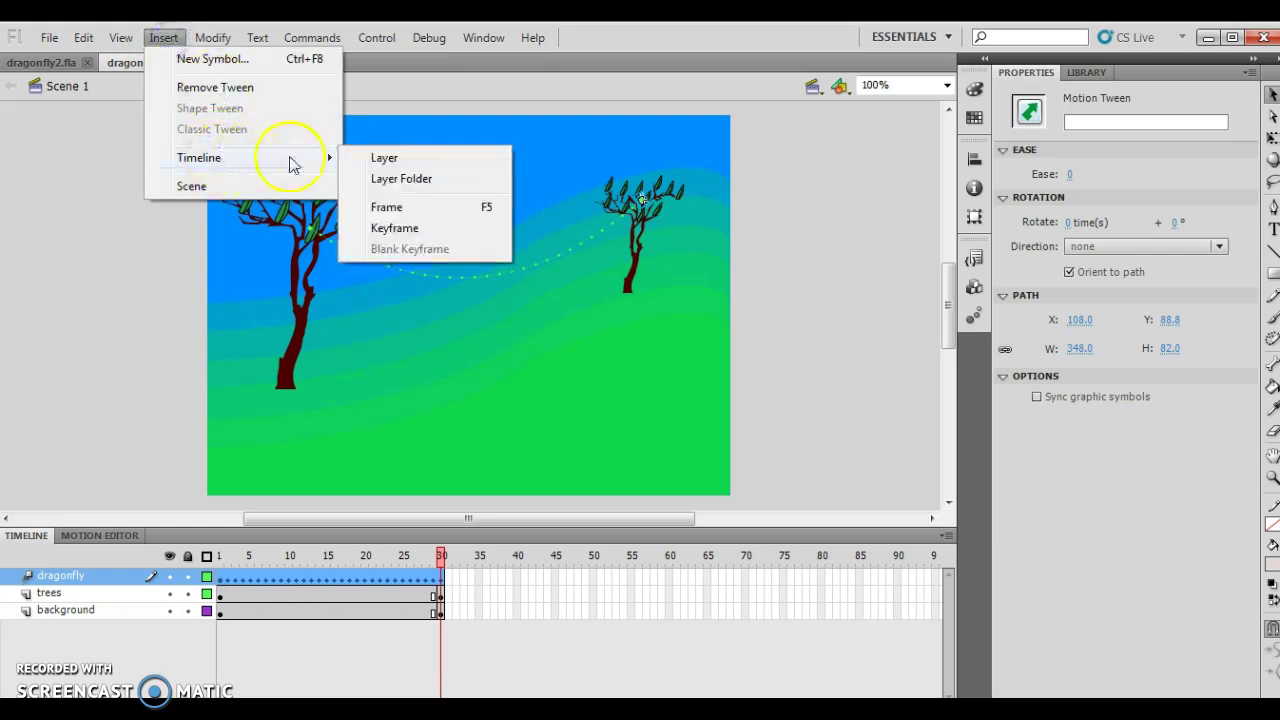
pyautogui.click(403, 160)
pyautogui.click(90, 578)
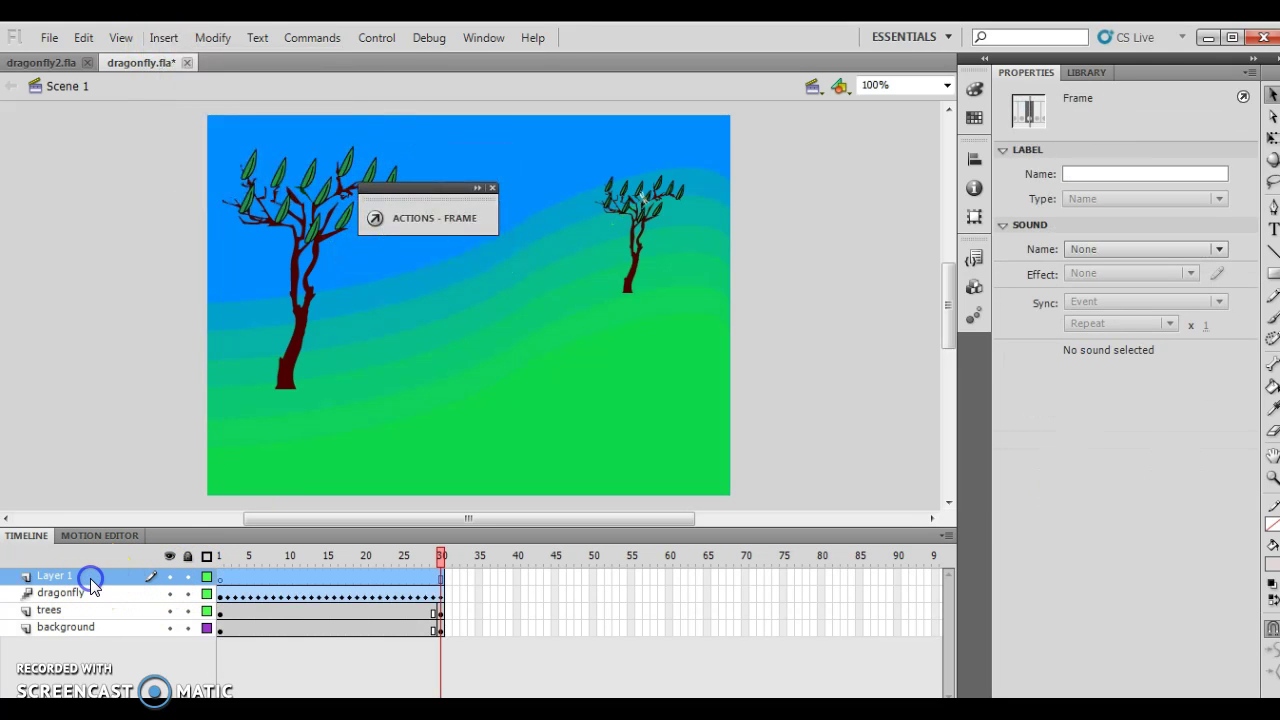
pyautogui.doubleClick(71, 576)
pyautogui.write('bu')
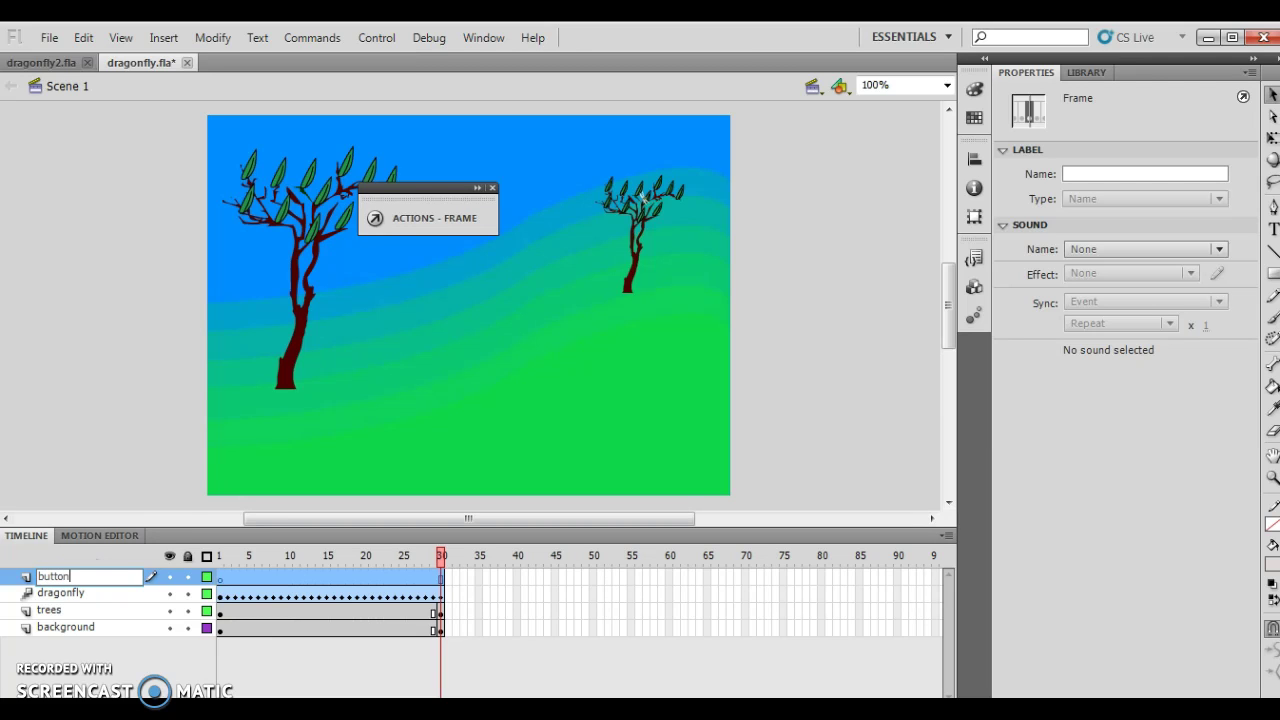
# Step: Finish naming the new layer button and place the play symbol from the library in the stage's lower-right area at frame 1
pyautogui.write('tton')
pyautogui.click(221, 574)
pyautogui.click(262, 590)
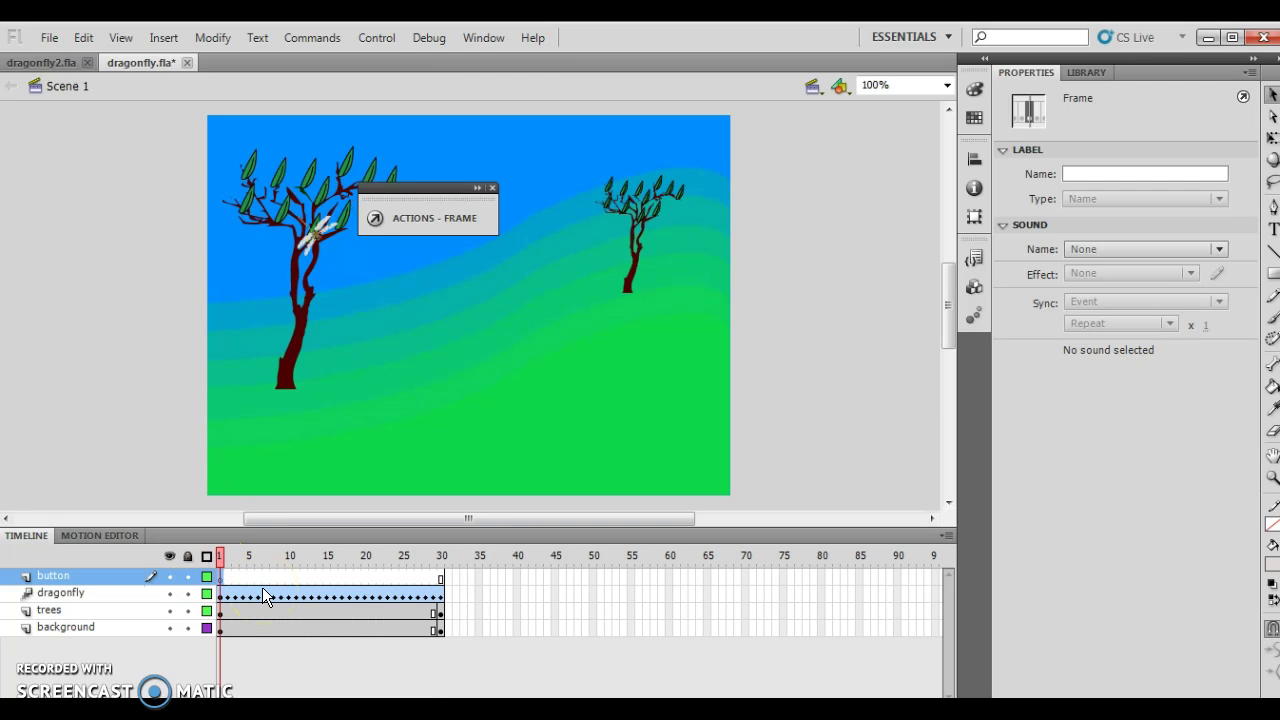
pyautogui.click(1090, 72)
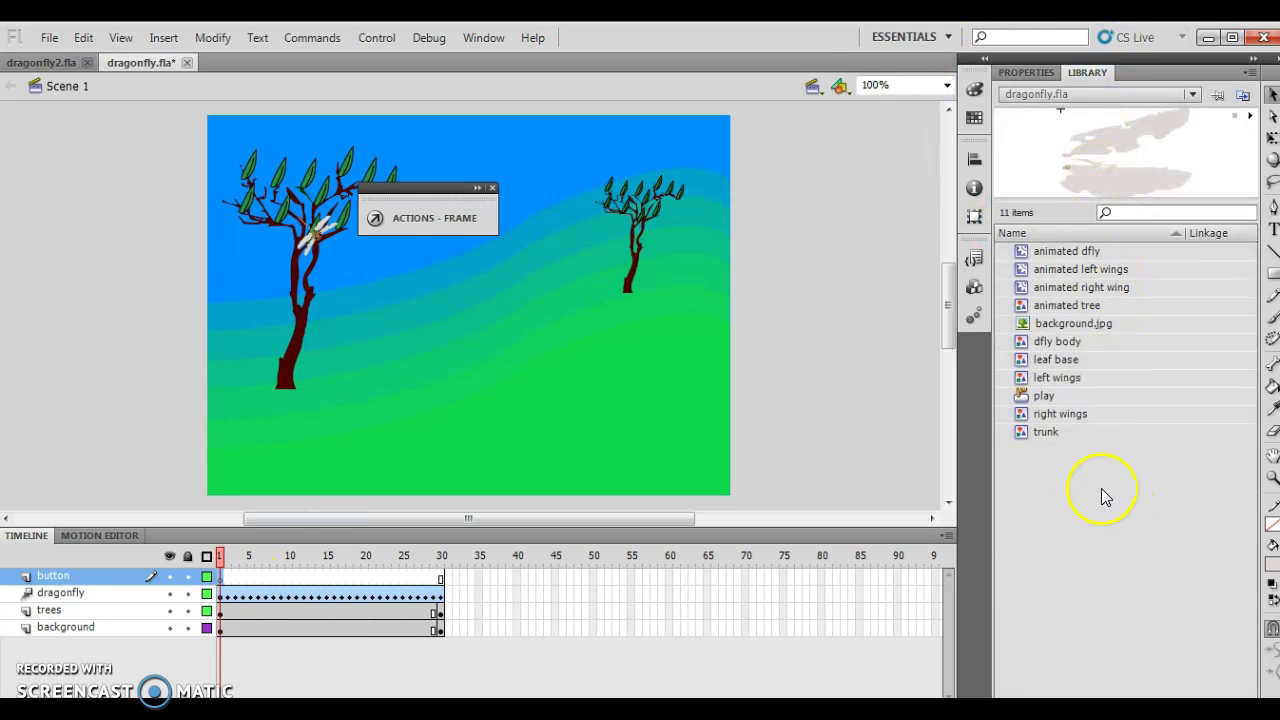
pyautogui.click(1040, 397)
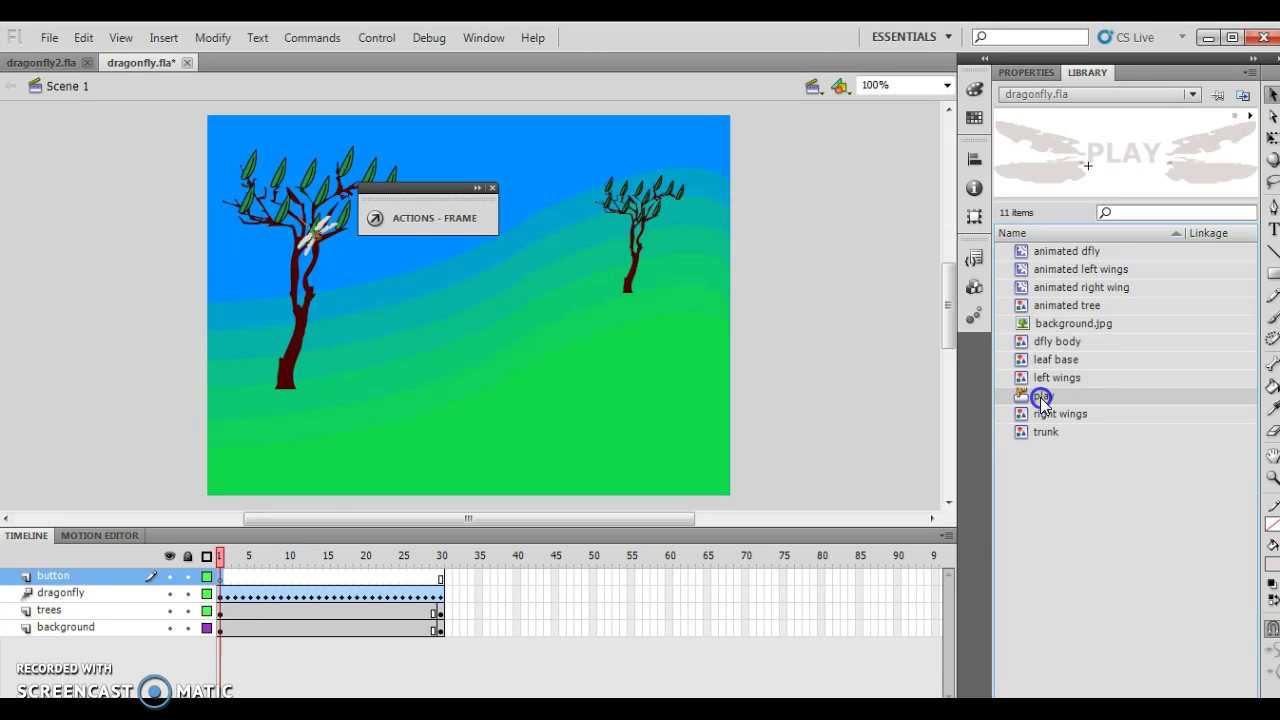
pyautogui.moveTo(1038, 396); pyautogui.dragTo(601, 447)
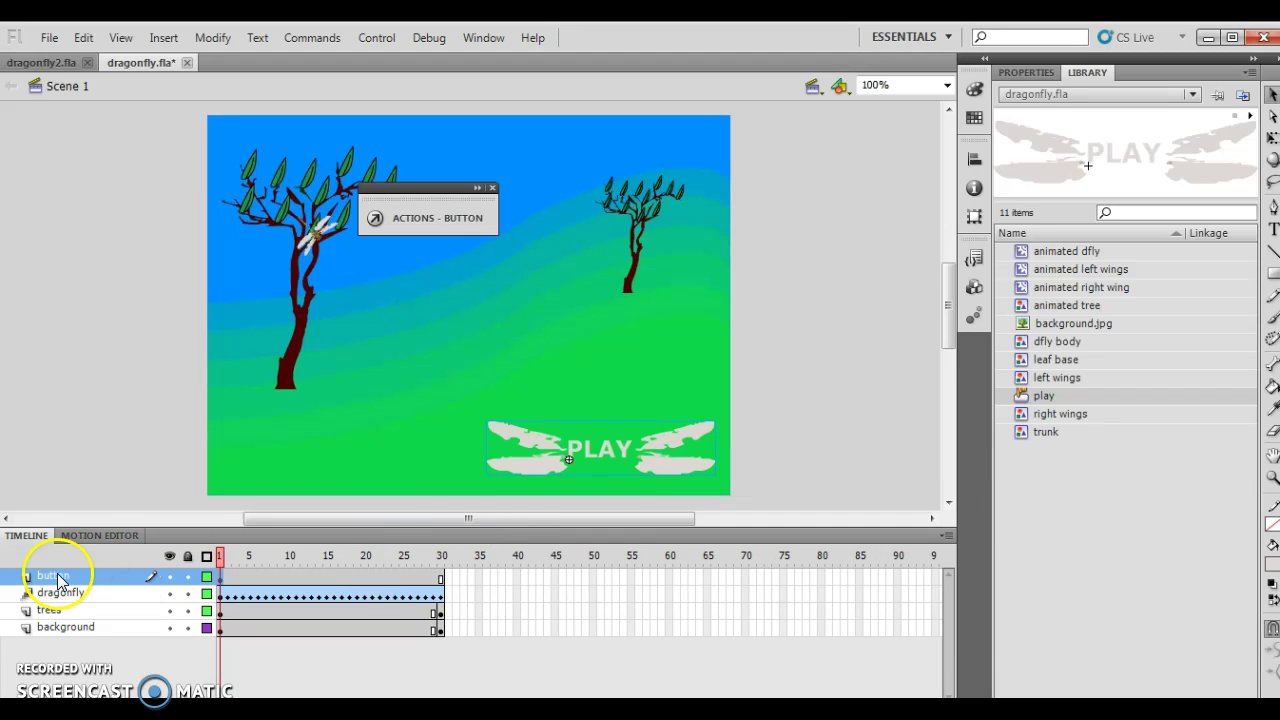
# Step: Add a new layer above the button layer and name it actions
pyautogui.click(152, 38)
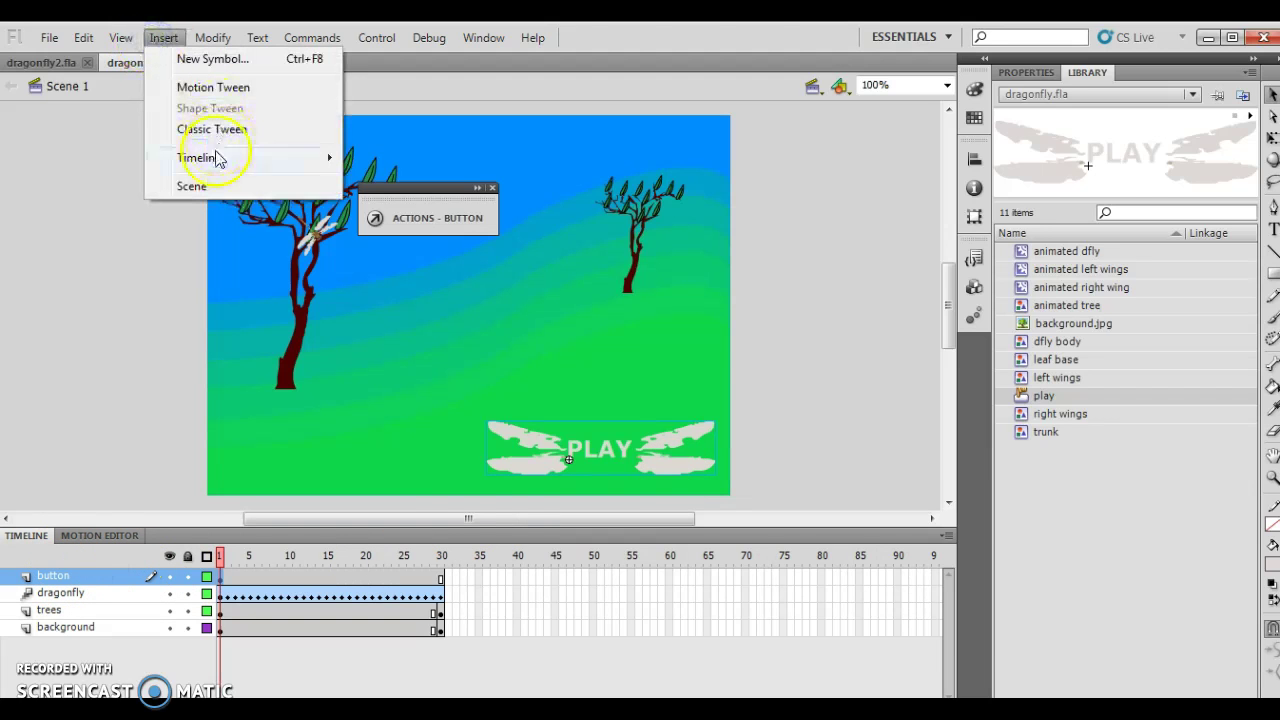
pyautogui.moveTo(212, 38)
pyautogui.moveTo(163, 38)
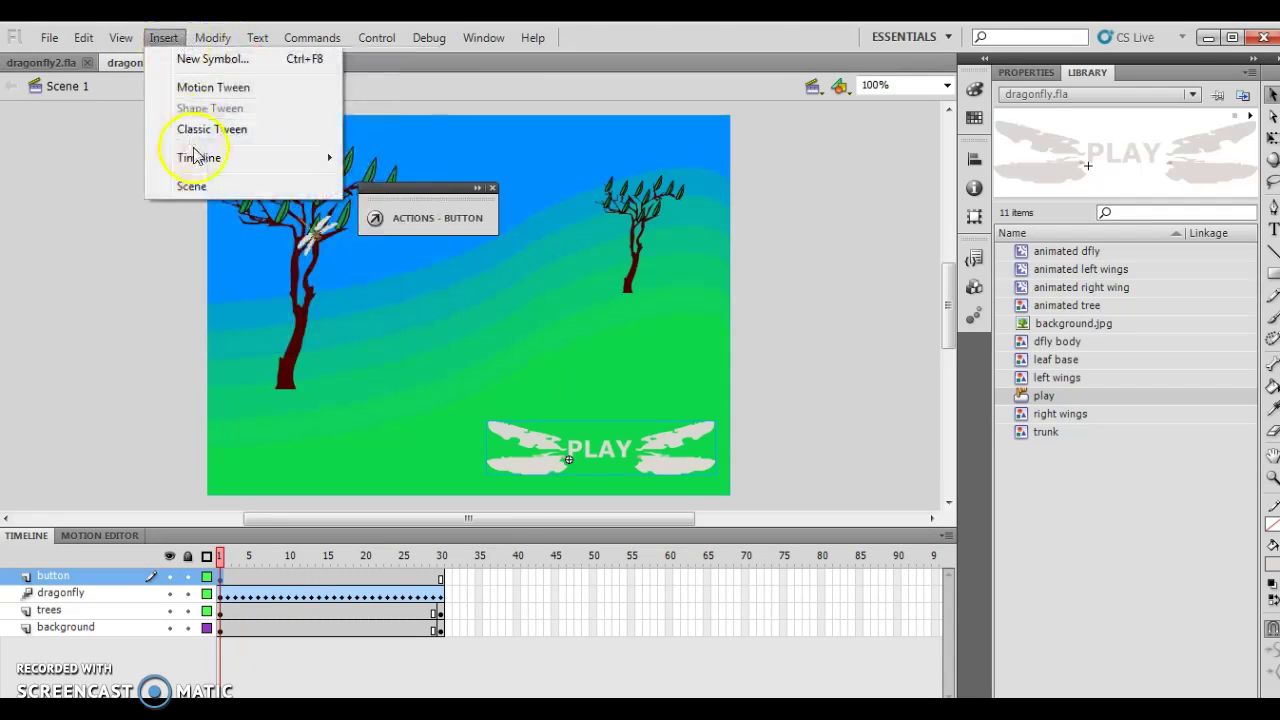
pyautogui.moveTo(195, 158)
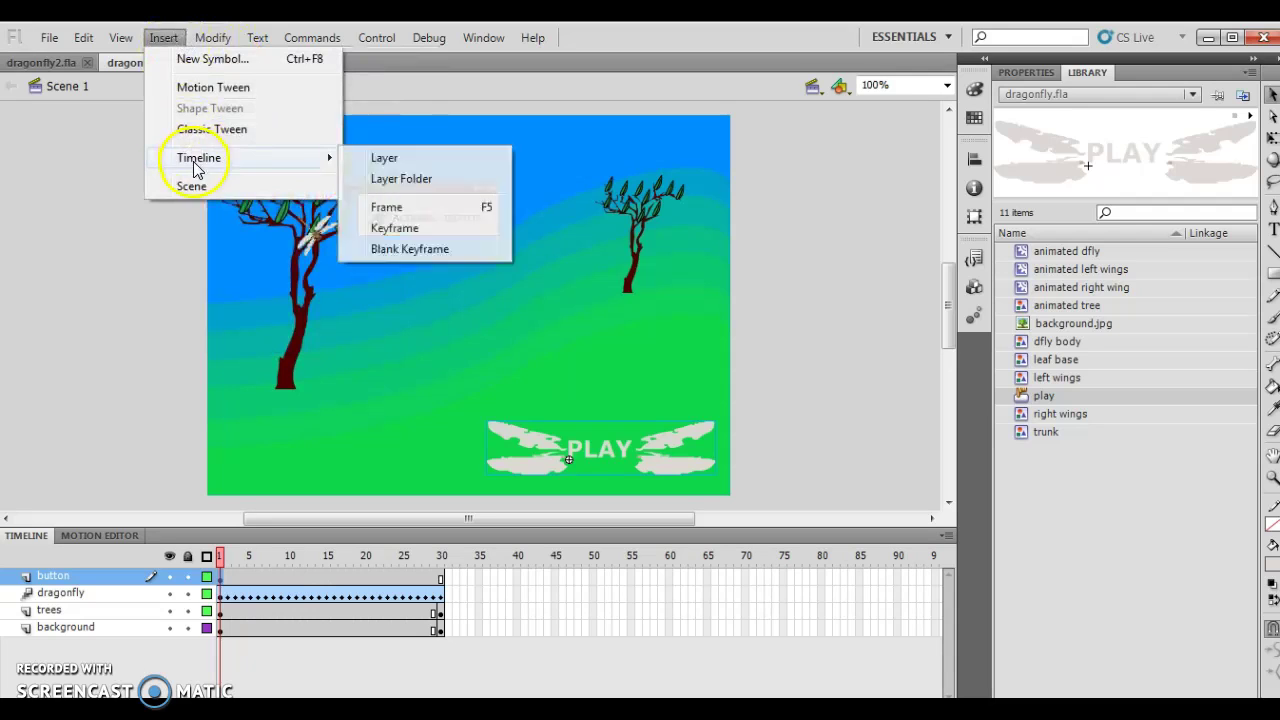
pyautogui.click(430, 158)
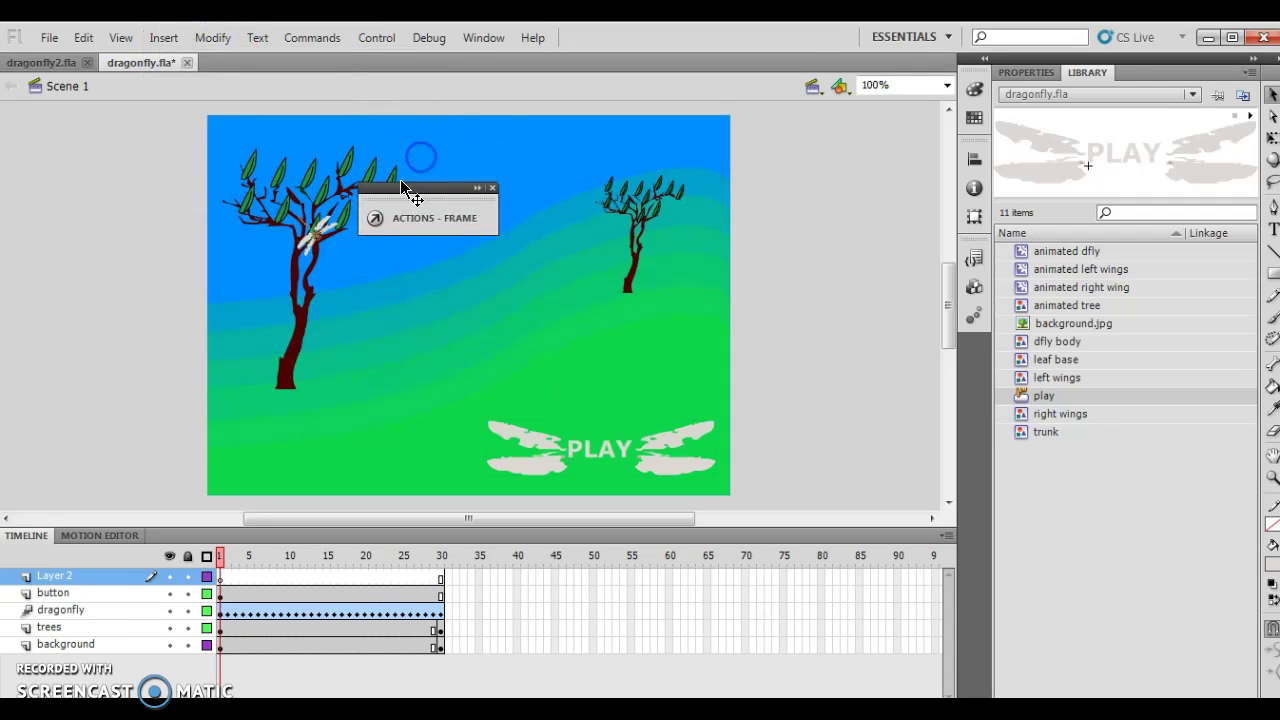
pyautogui.doubleClick(68, 577)
pyautogui.write('actions')
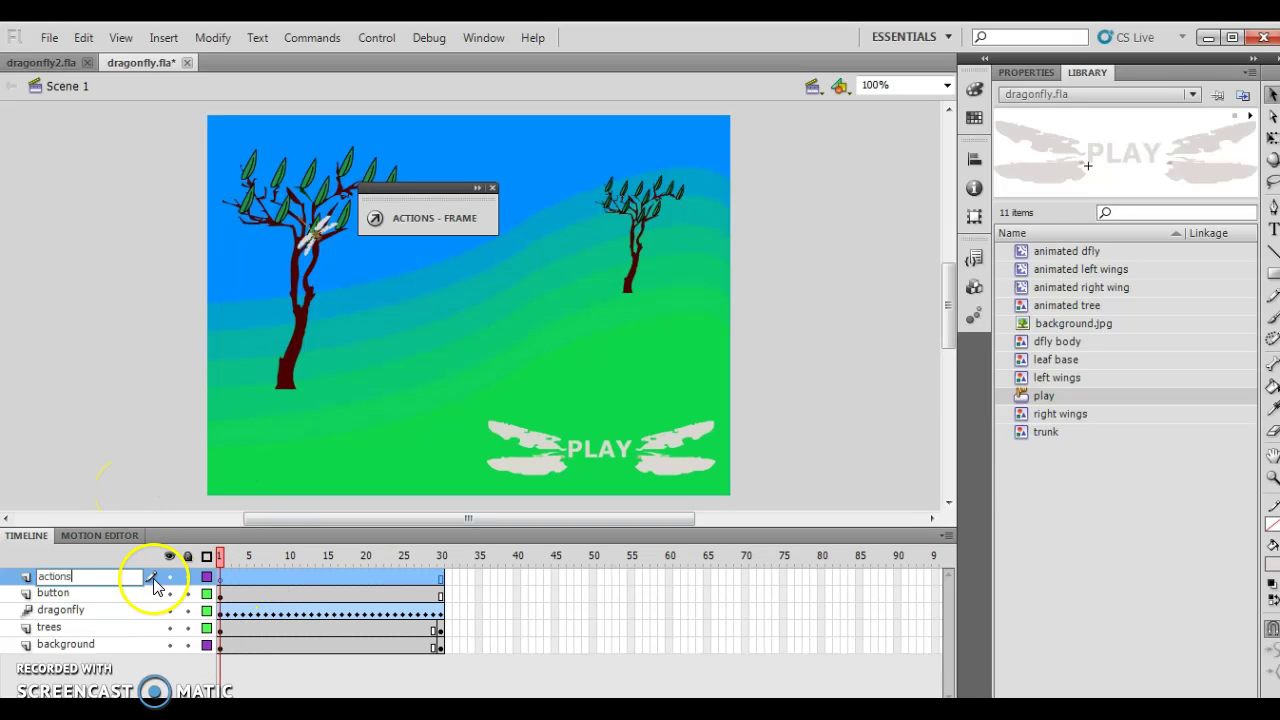
pyautogui.click(116, 552)
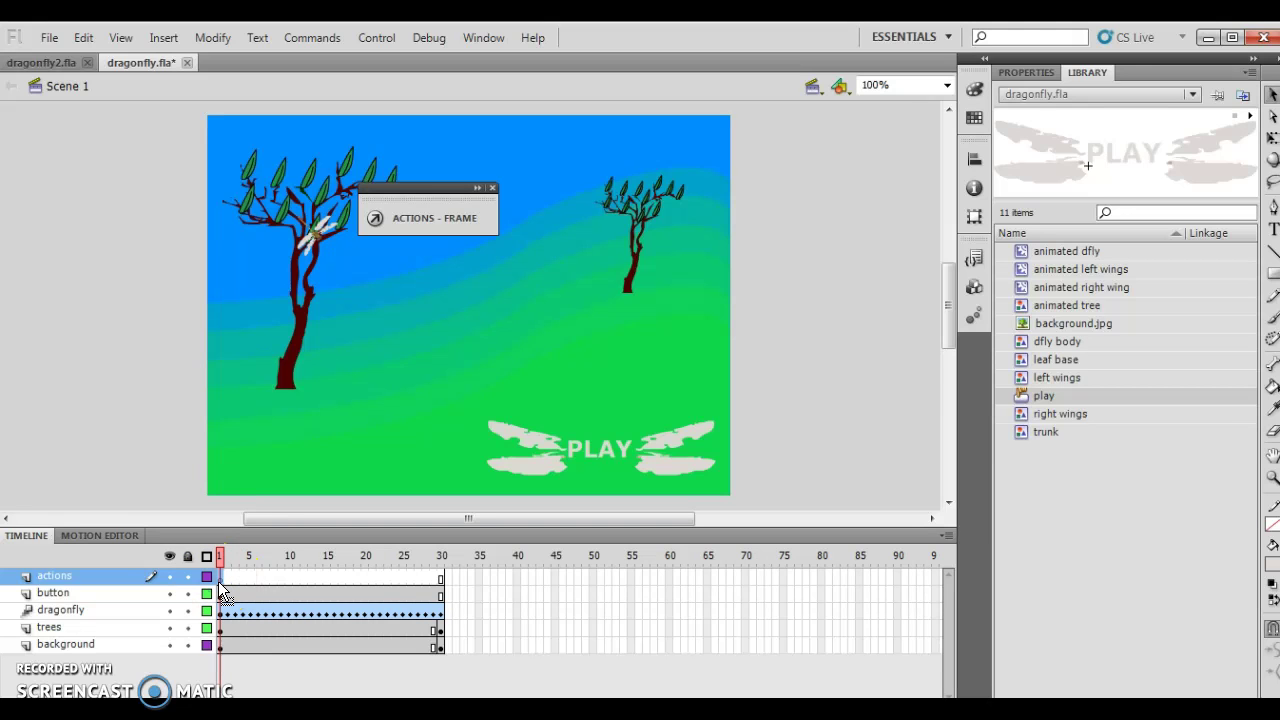
# Step: Add a stop(); action from the Timeline Control functions to frame 1 of the actions layer, and collapse the script editor
pyautogui.click(483, 37)
pyautogui.click(514, 260)
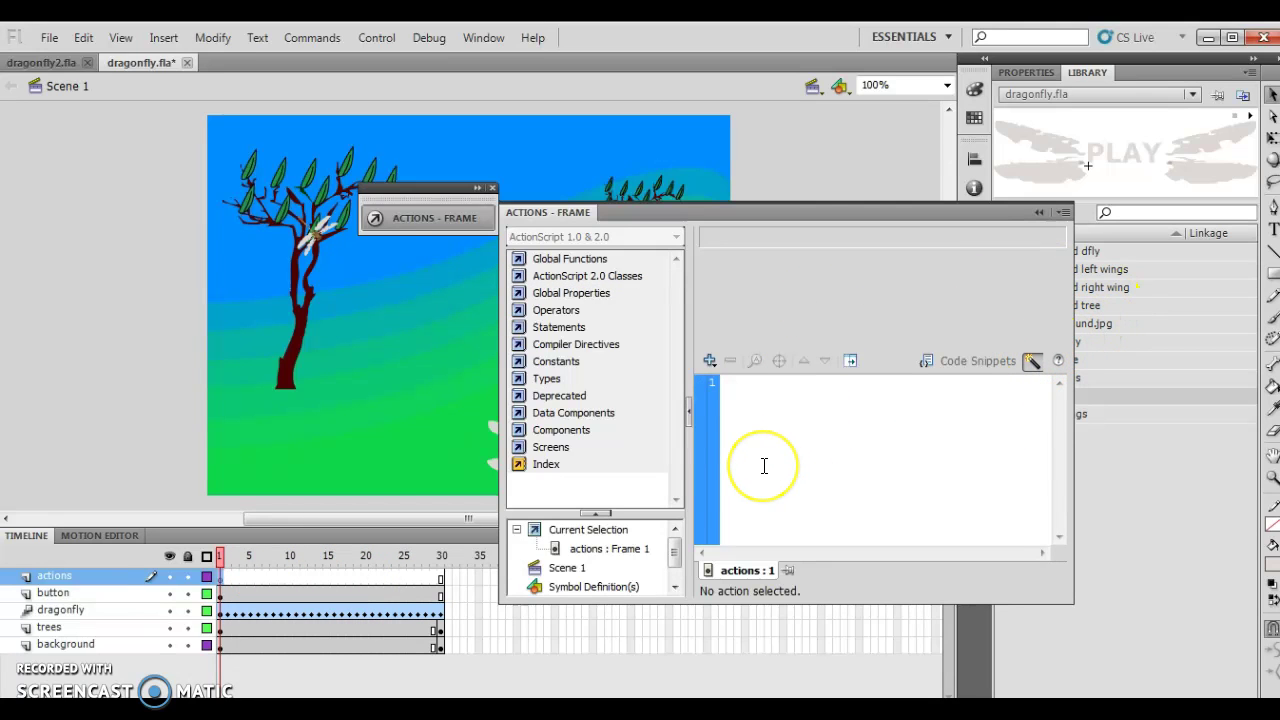
pyautogui.click(709, 361)
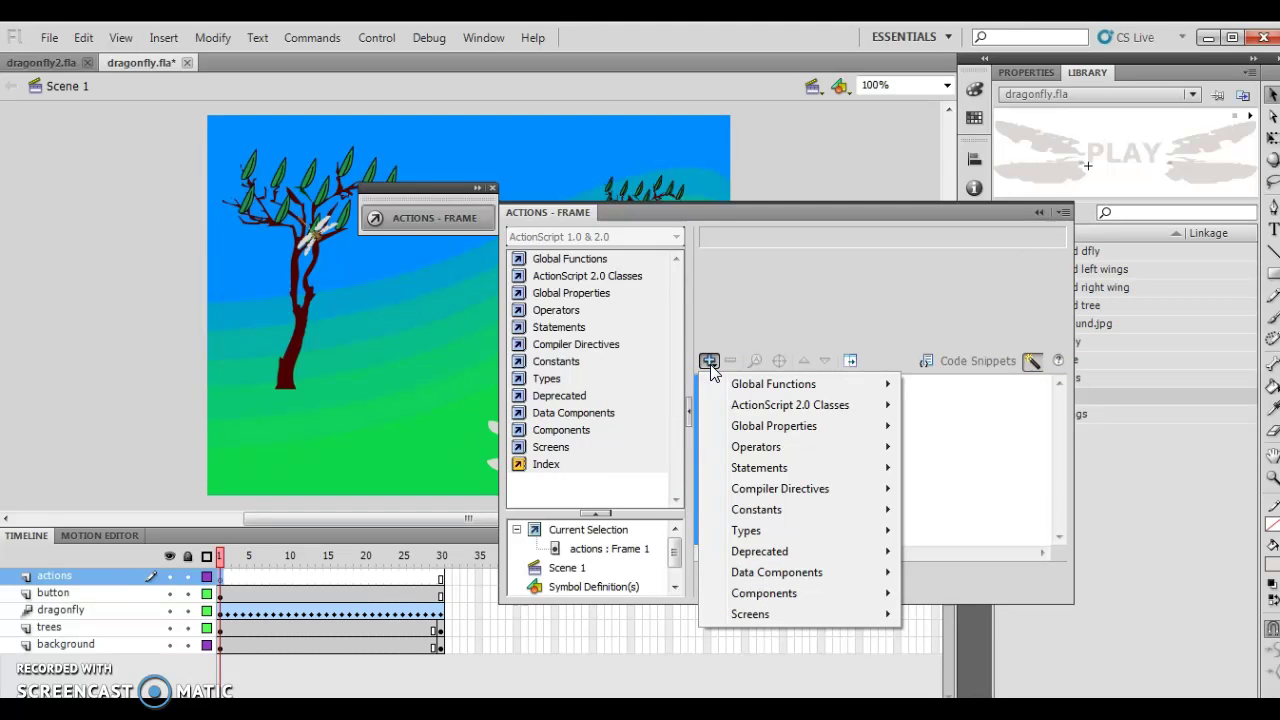
pyautogui.click(766, 389)
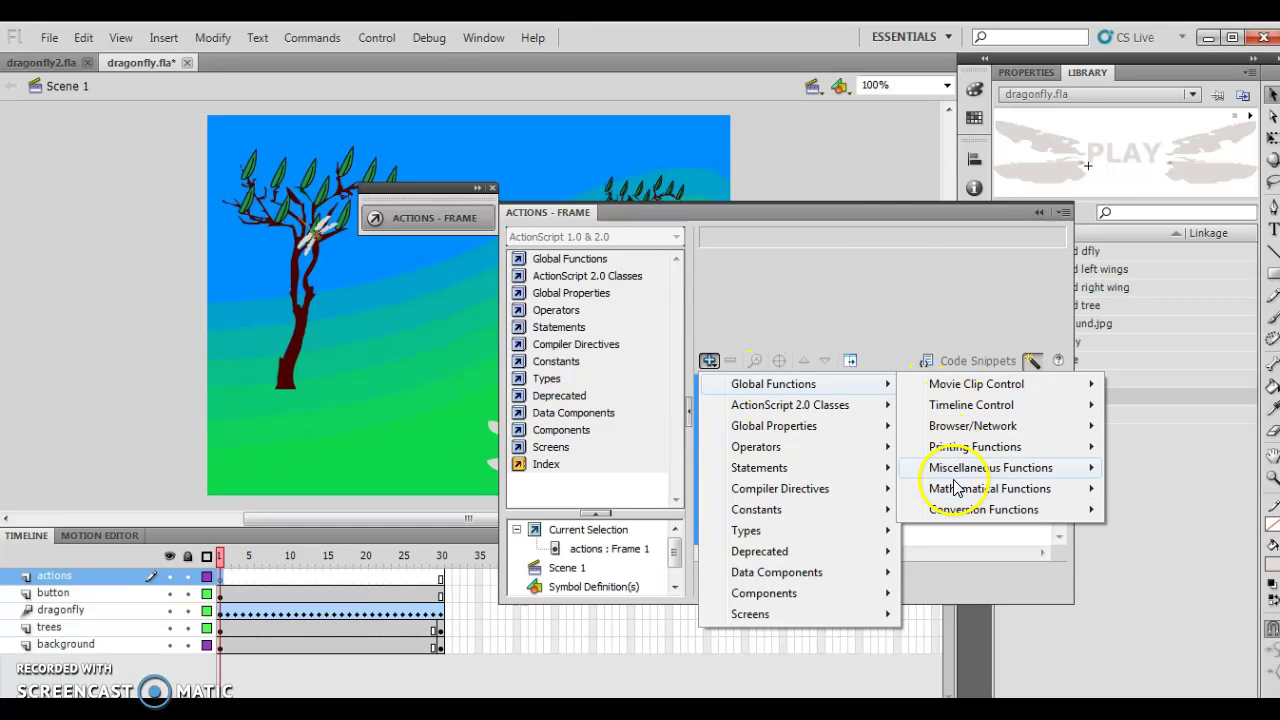
pyautogui.click(996, 414)
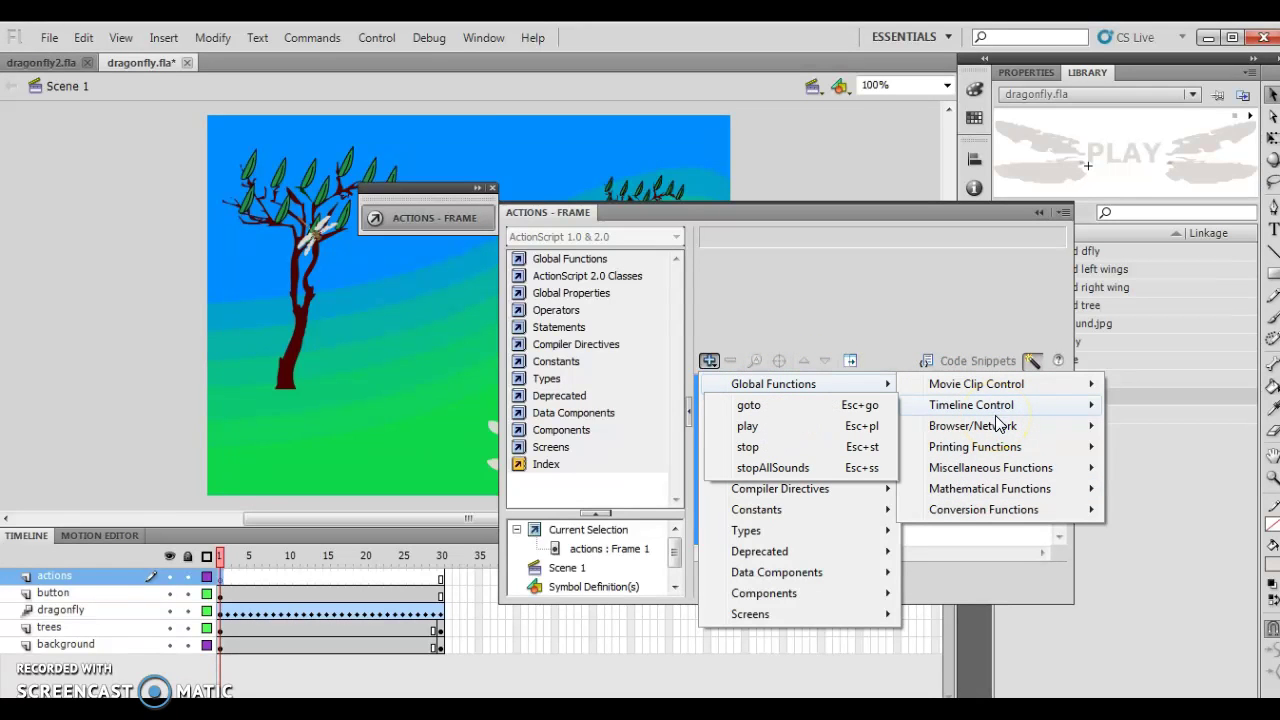
pyautogui.click(747, 446)
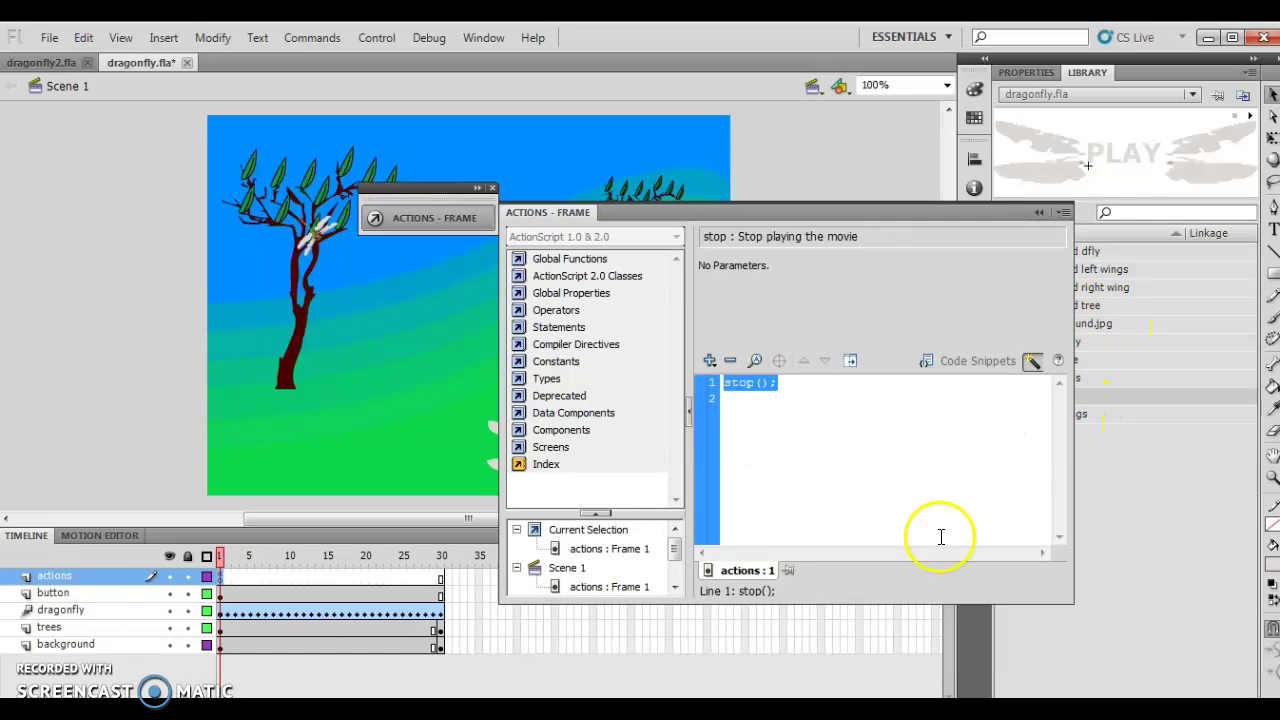
pyautogui.click(1063, 213)
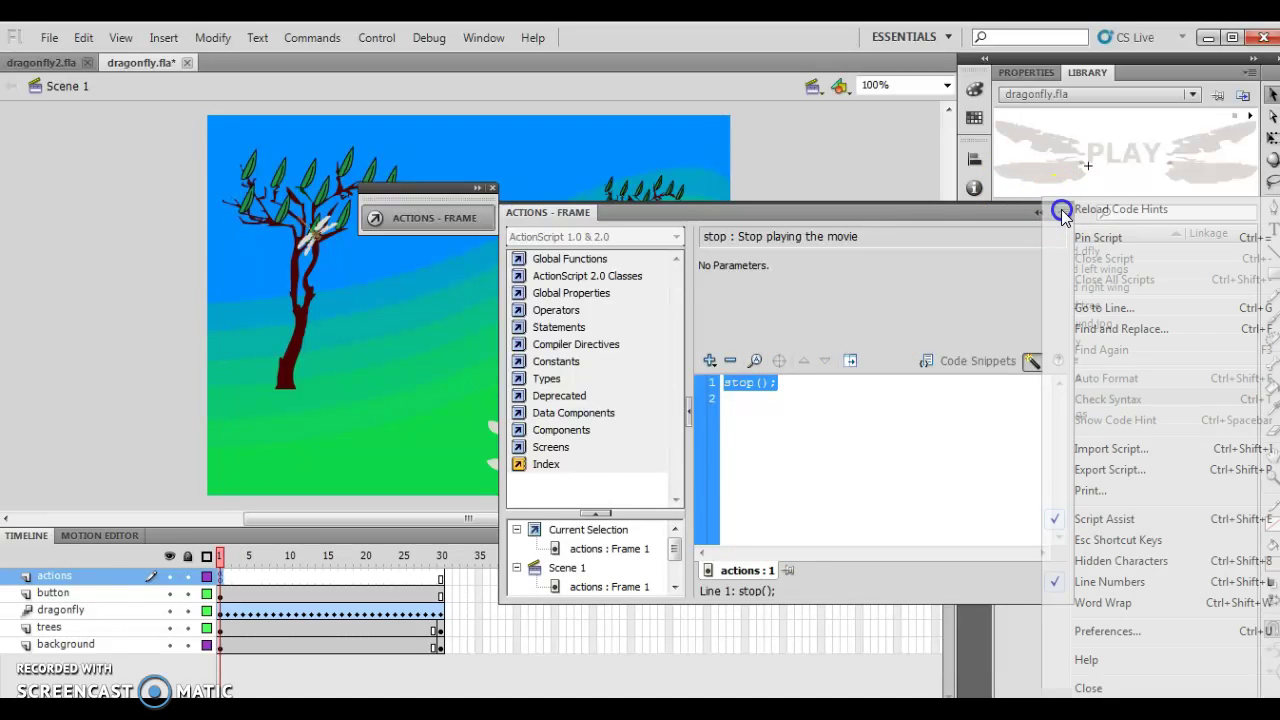
pyautogui.click(1033, 180)
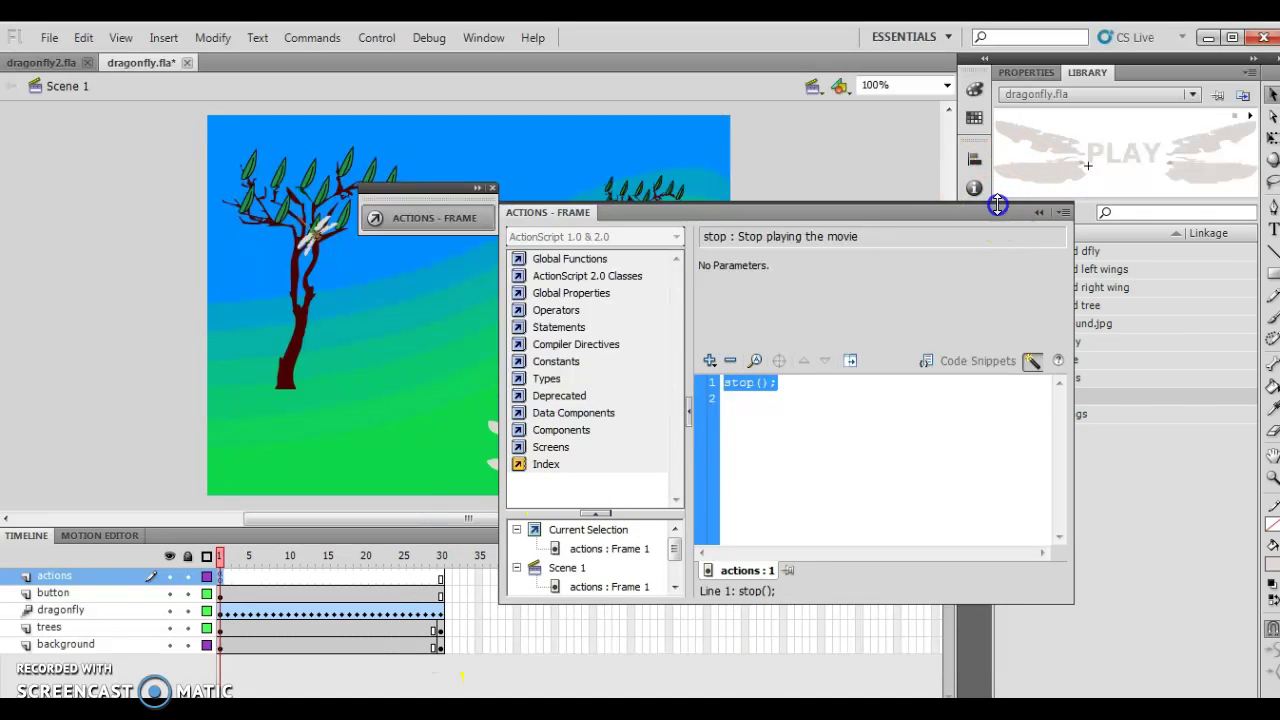
pyautogui.click(1037, 212)
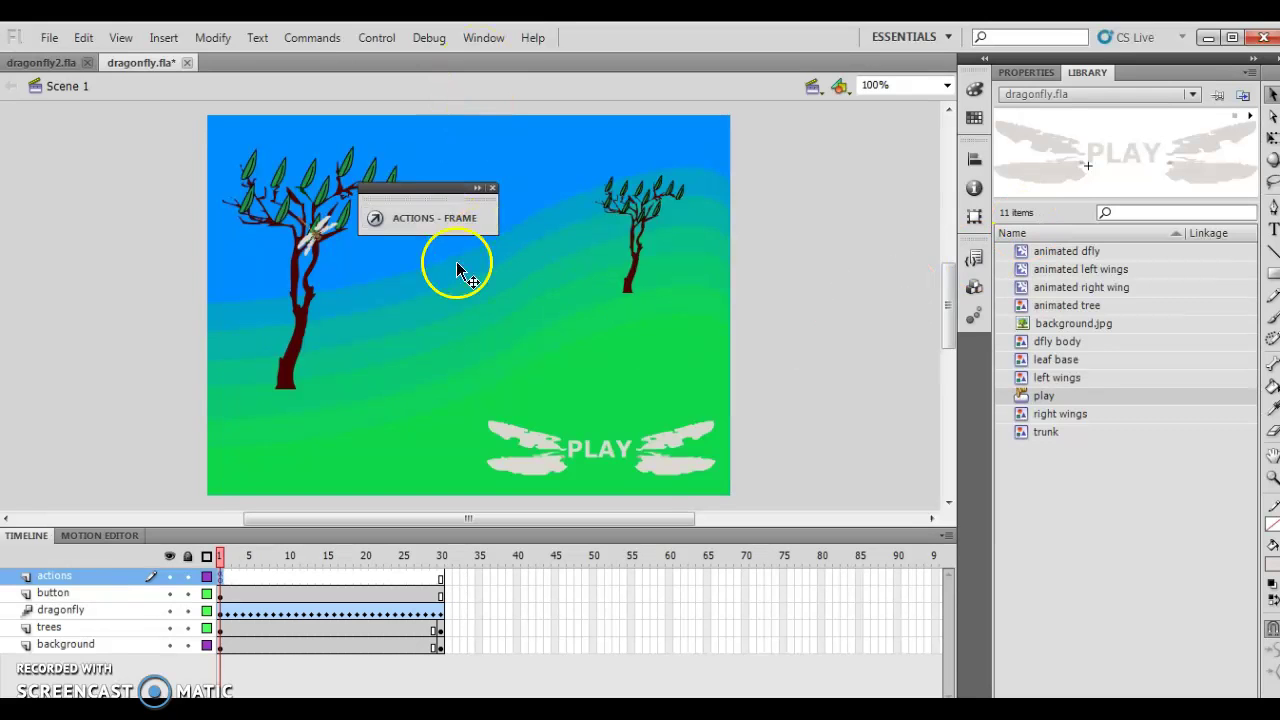
# Step: Test the movie in Flash Professional, try the PLAY button in the preview, and close the preview
pyautogui.click(377, 39)
pyautogui.moveTo(571, 178)
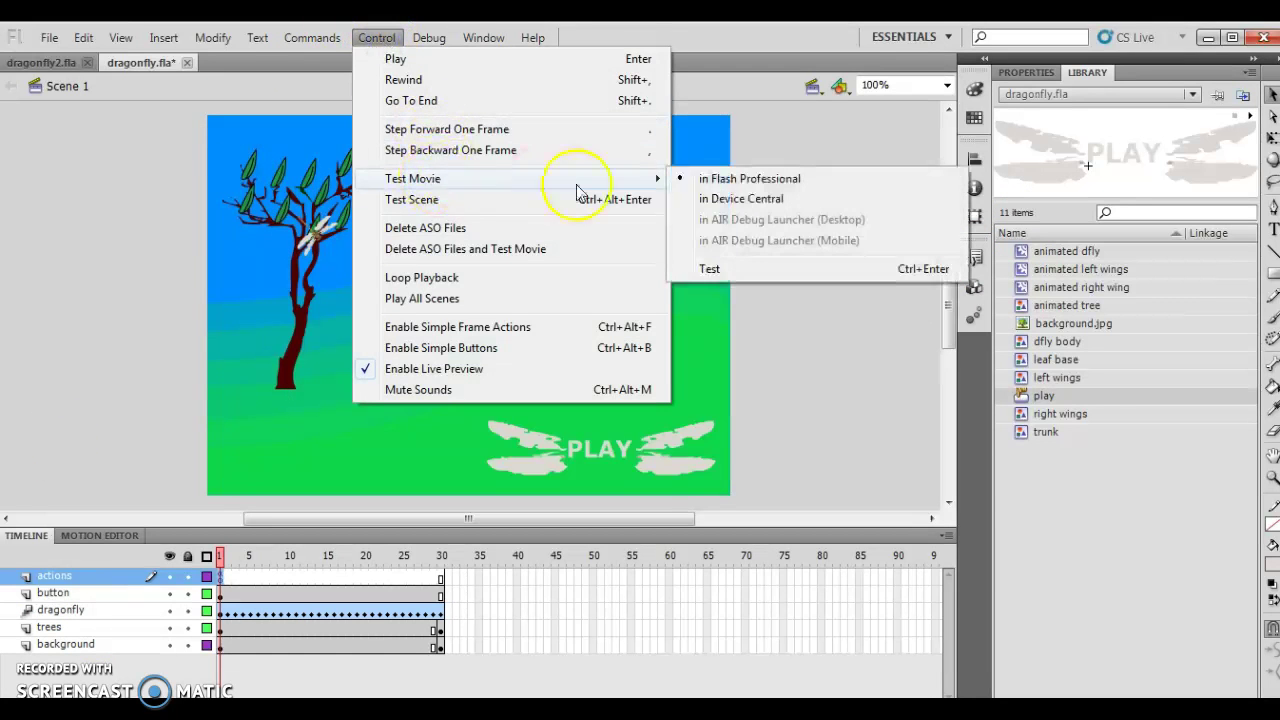
pyautogui.click(708, 184)
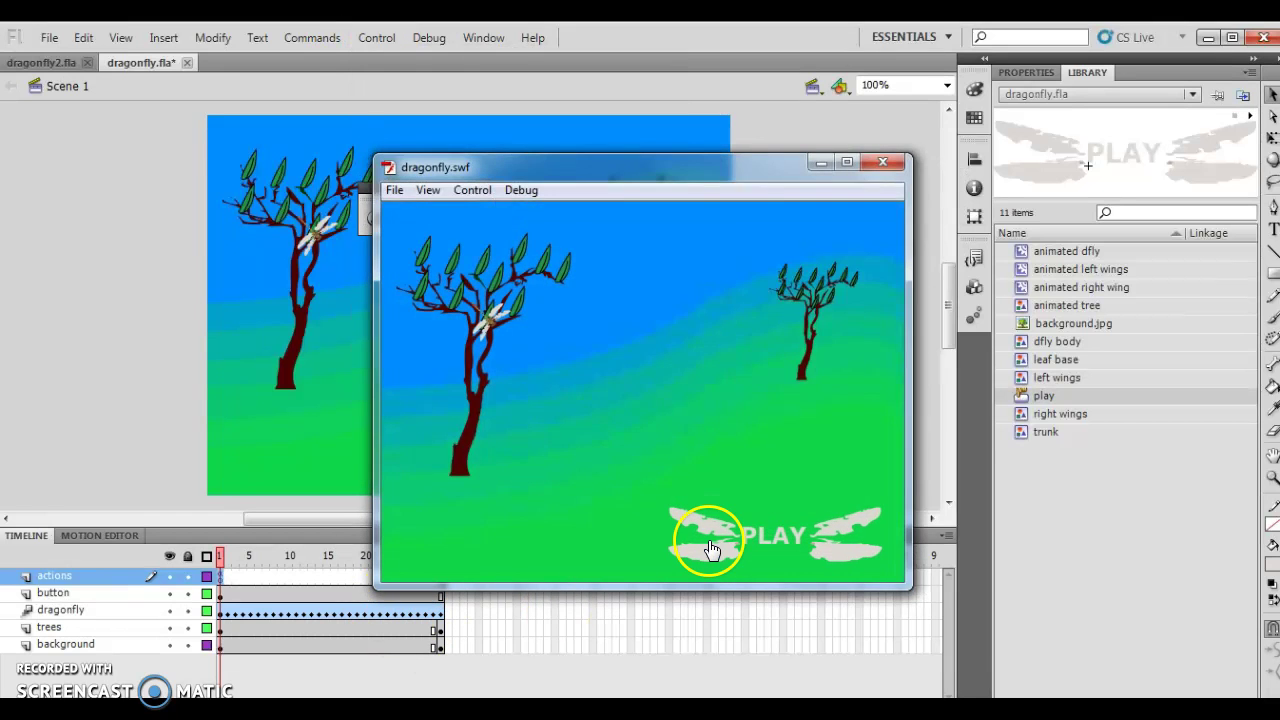
pyautogui.click(773, 545)
pyautogui.click(743, 423)
pyautogui.click(777, 550)
pyautogui.click(874, 163)
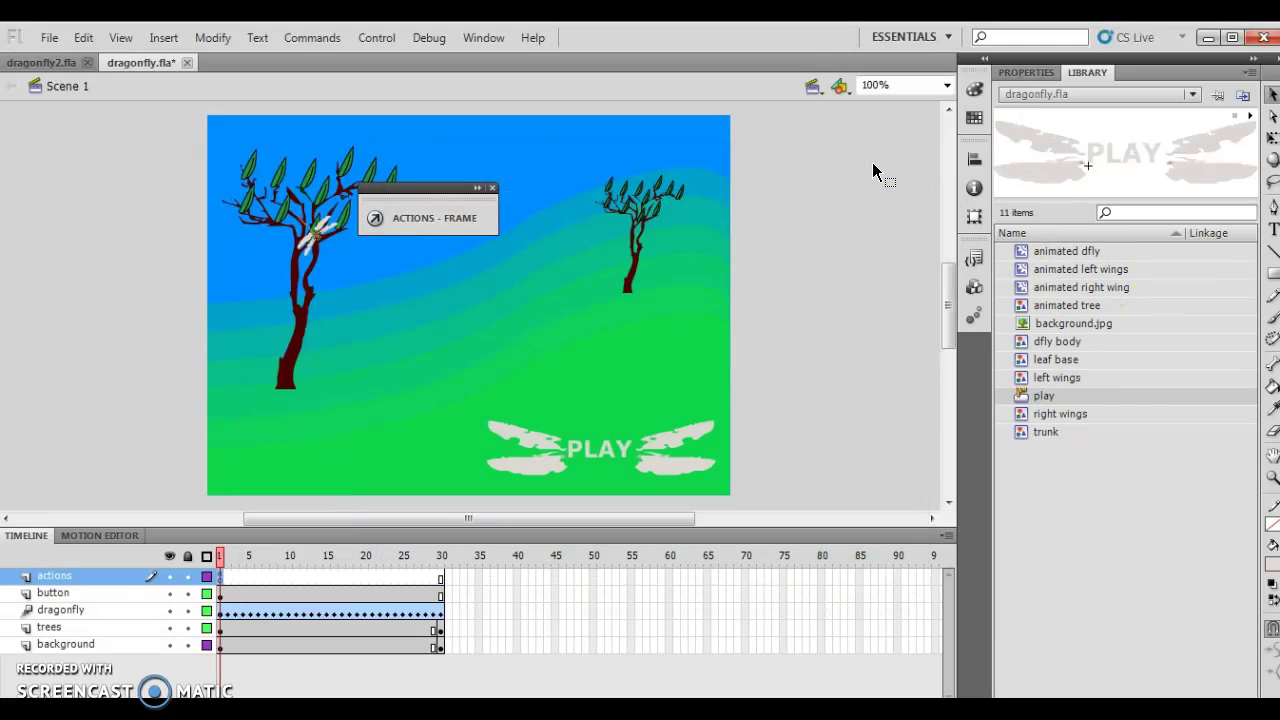
# Step: Add an on (release) event handler from the Movie Clip Control functions to the PLAY button on the stage
pyautogui.click(595, 462)
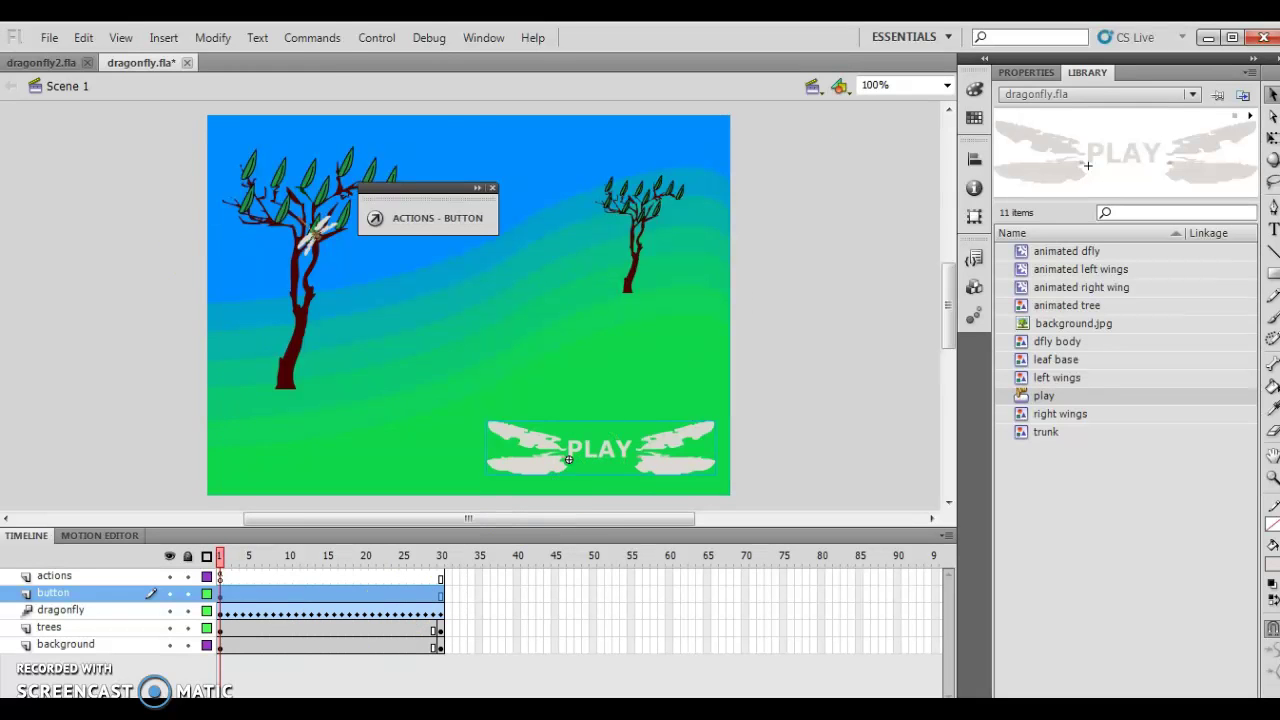
pyautogui.click(477, 36)
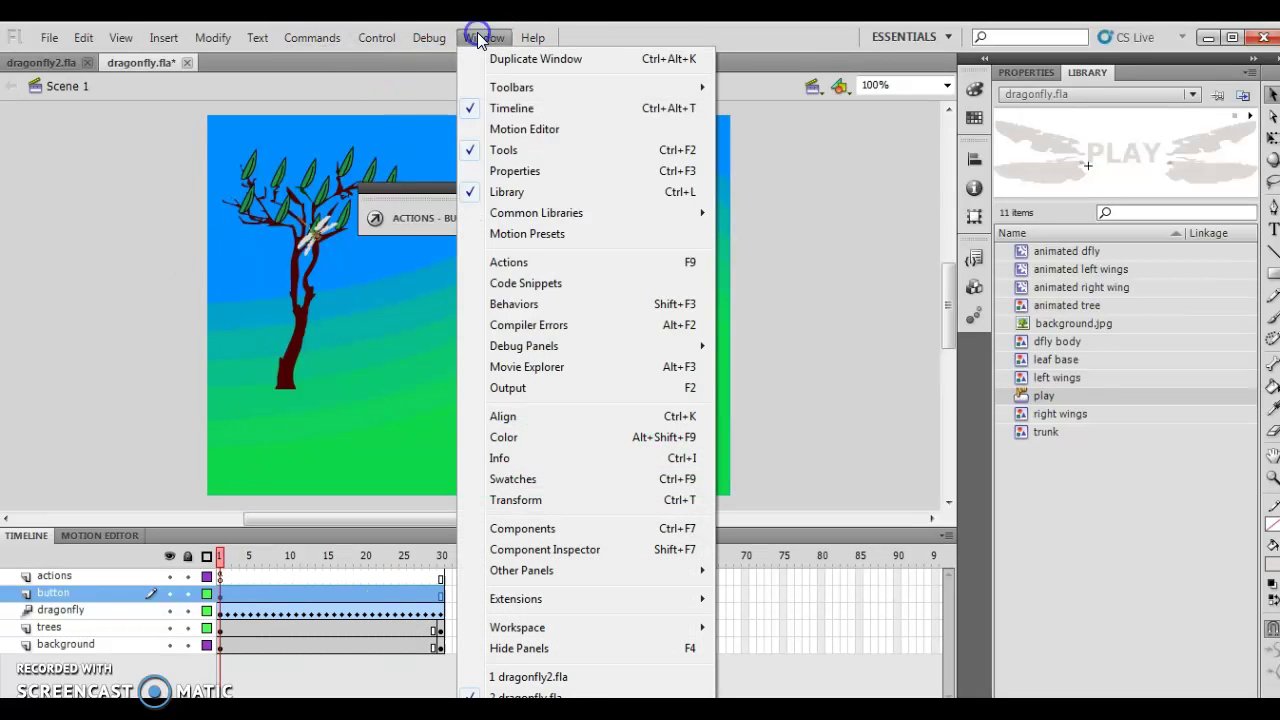
pyautogui.click(505, 266)
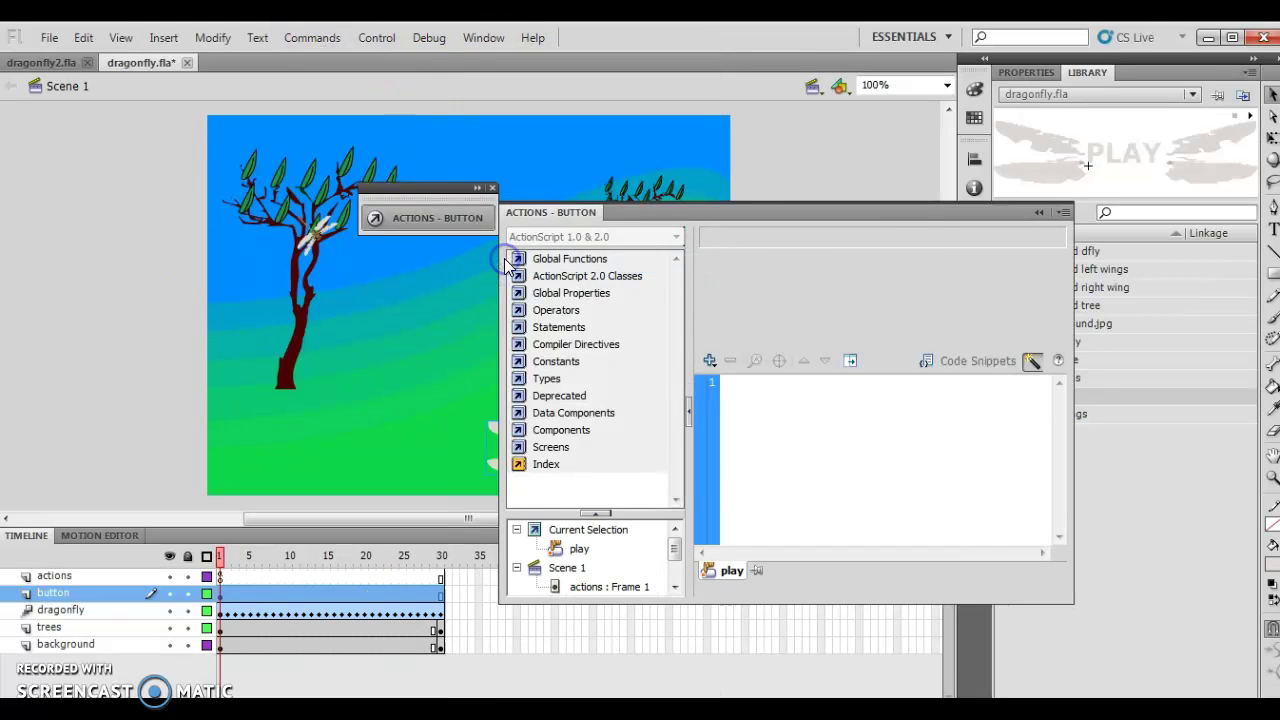
pyautogui.click(892, 213)
pyautogui.moveTo(892, 213); pyautogui.dragTo(1013, 219)
pyautogui.click(840, 576)
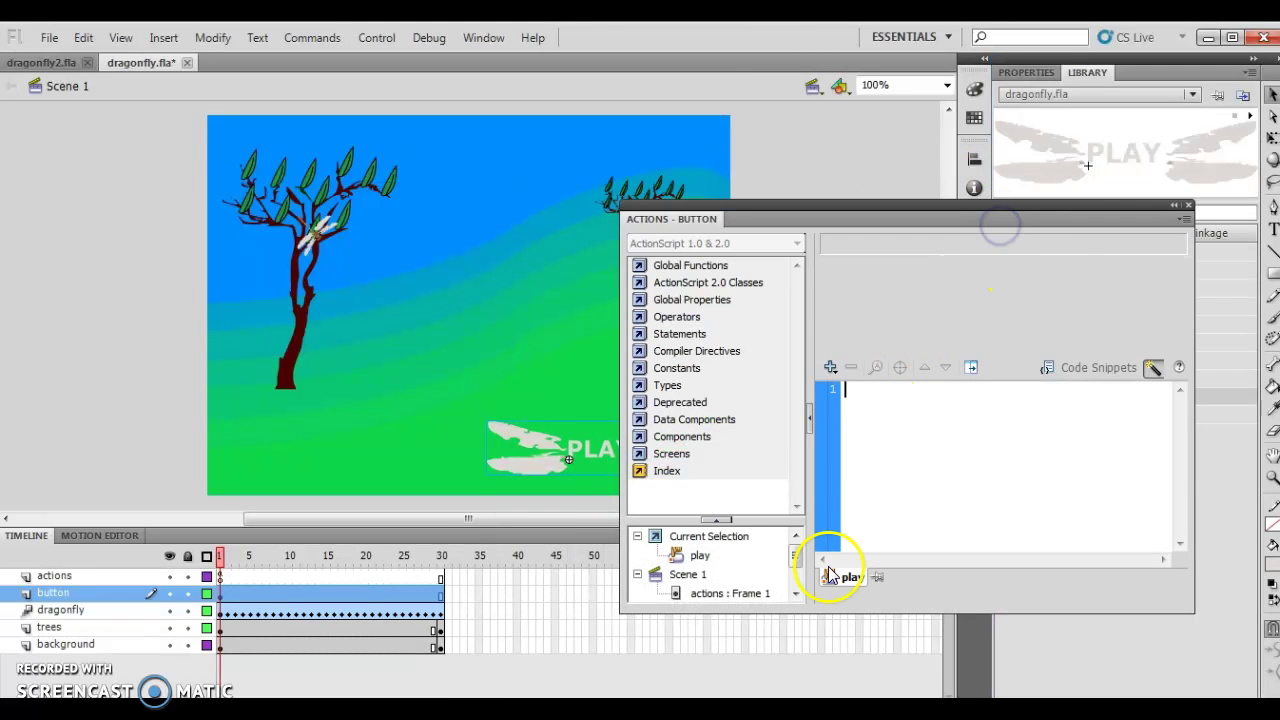
pyautogui.click(1003, 478)
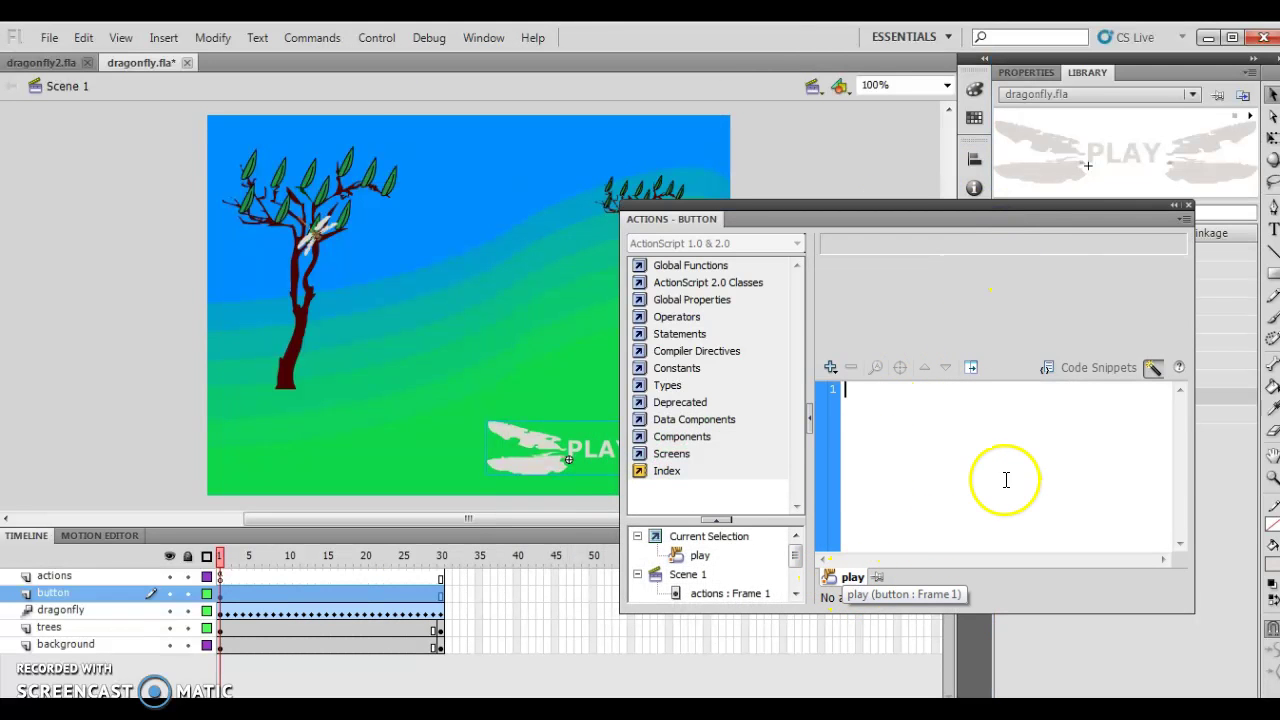
pyautogui.click(830, 367)
pyautogui.moveTo(866, 390)
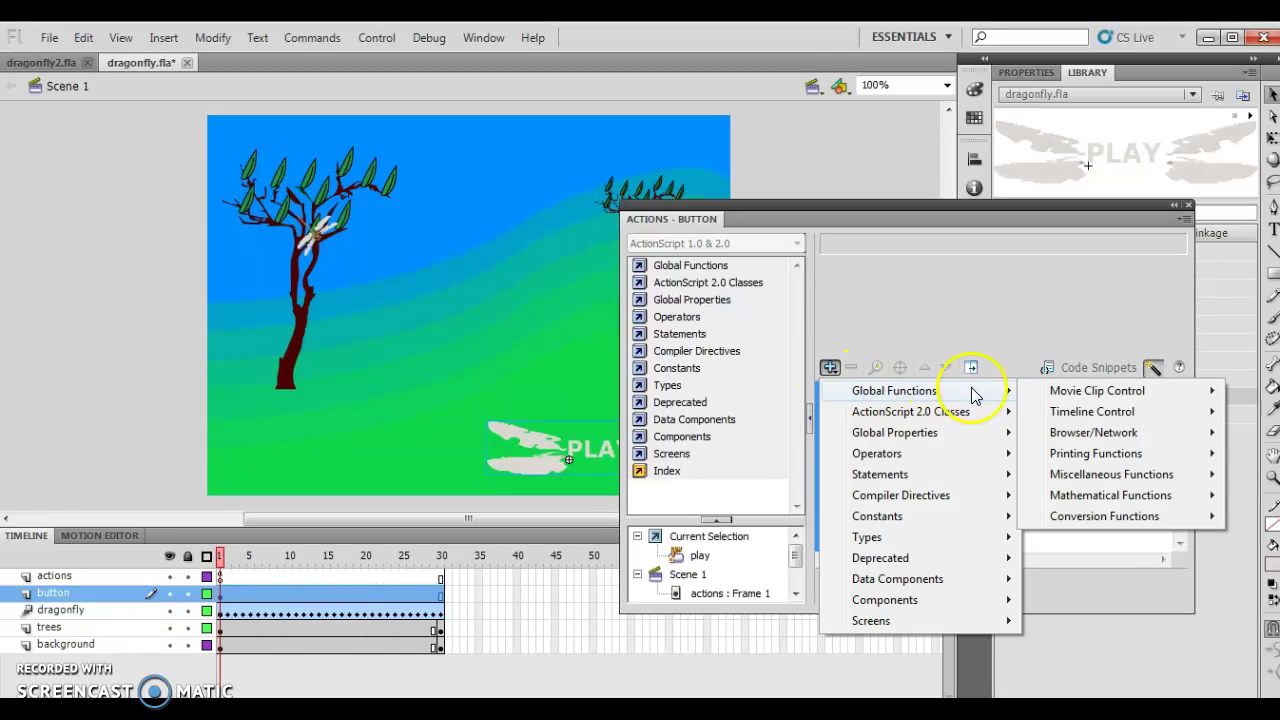
pyautogui.moveTo(1073, 397)
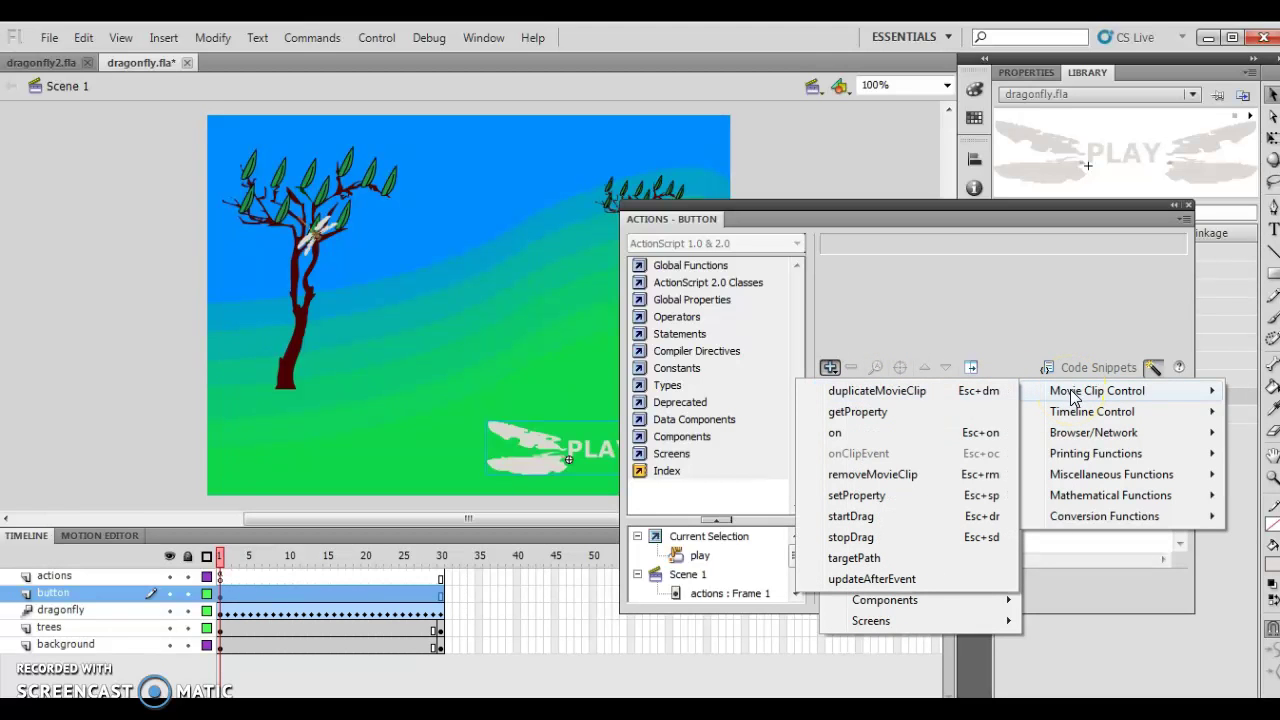
pyautogui.click(836, 438)
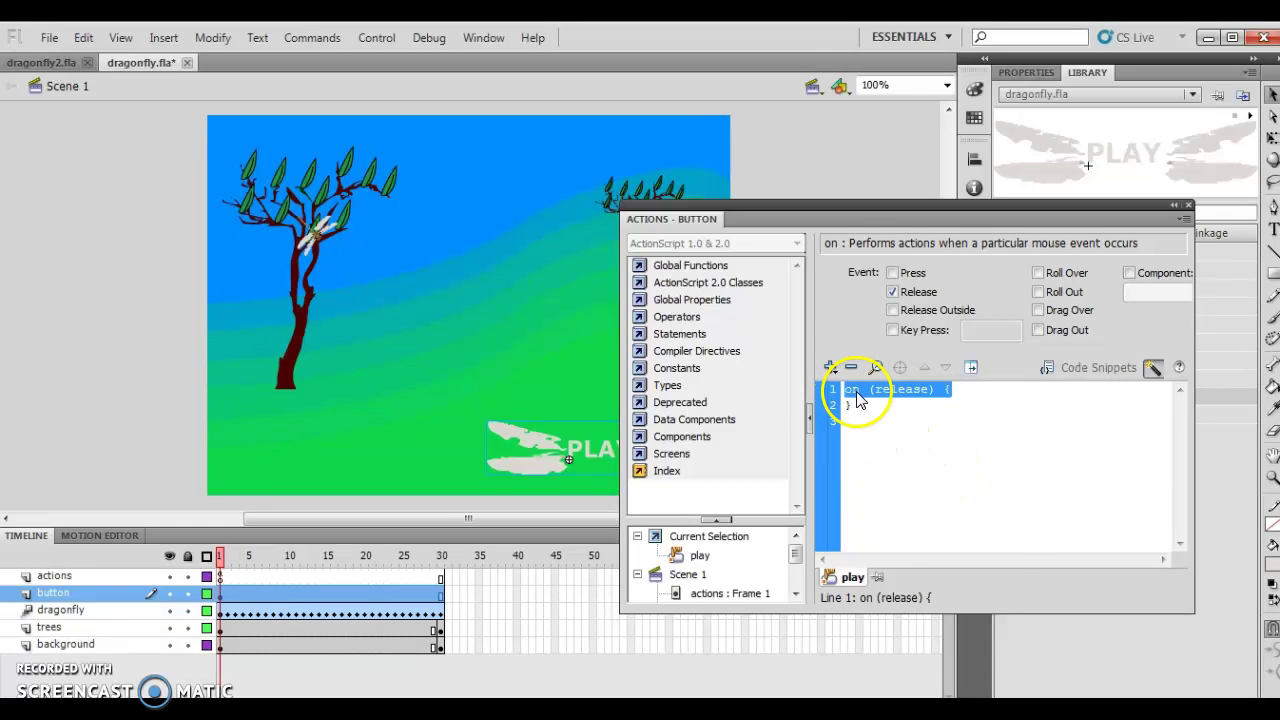
# Step: Add a goto action inside the PLAY button's release handler, set to go to and play frame 2 of the current scene
pyautogui.click(830, 367)
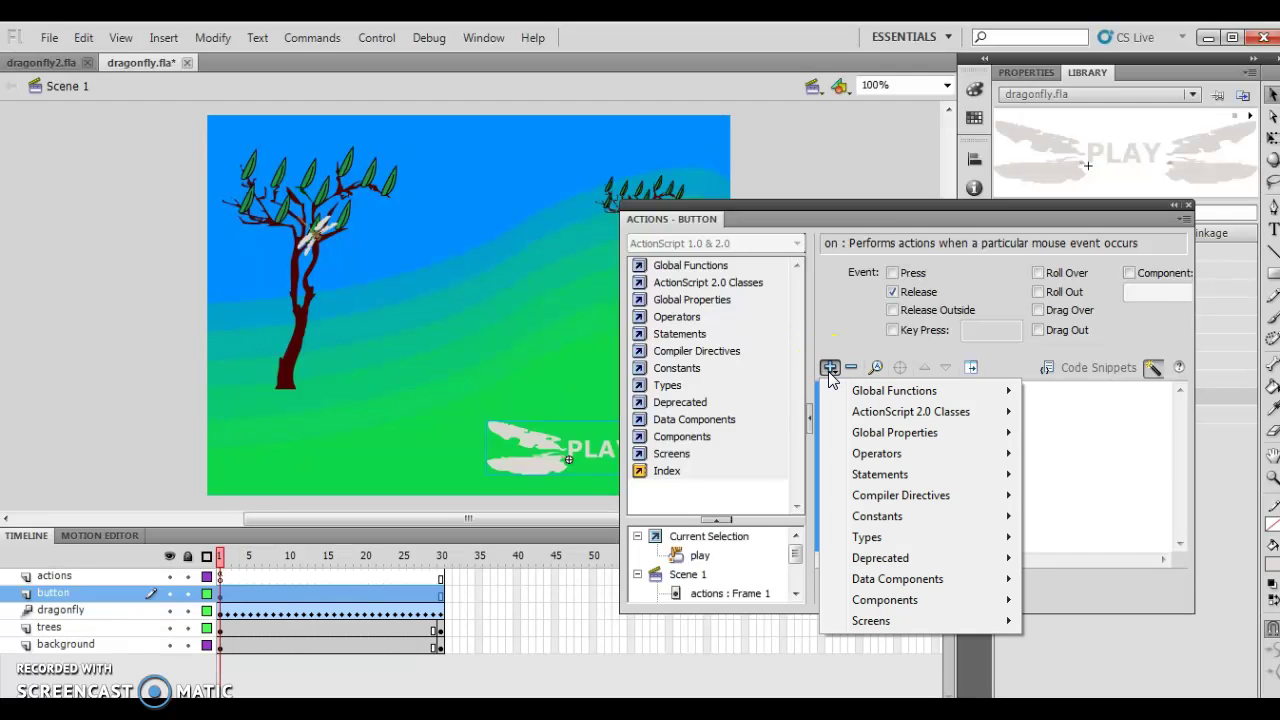
pyautogui.click(885, 395)
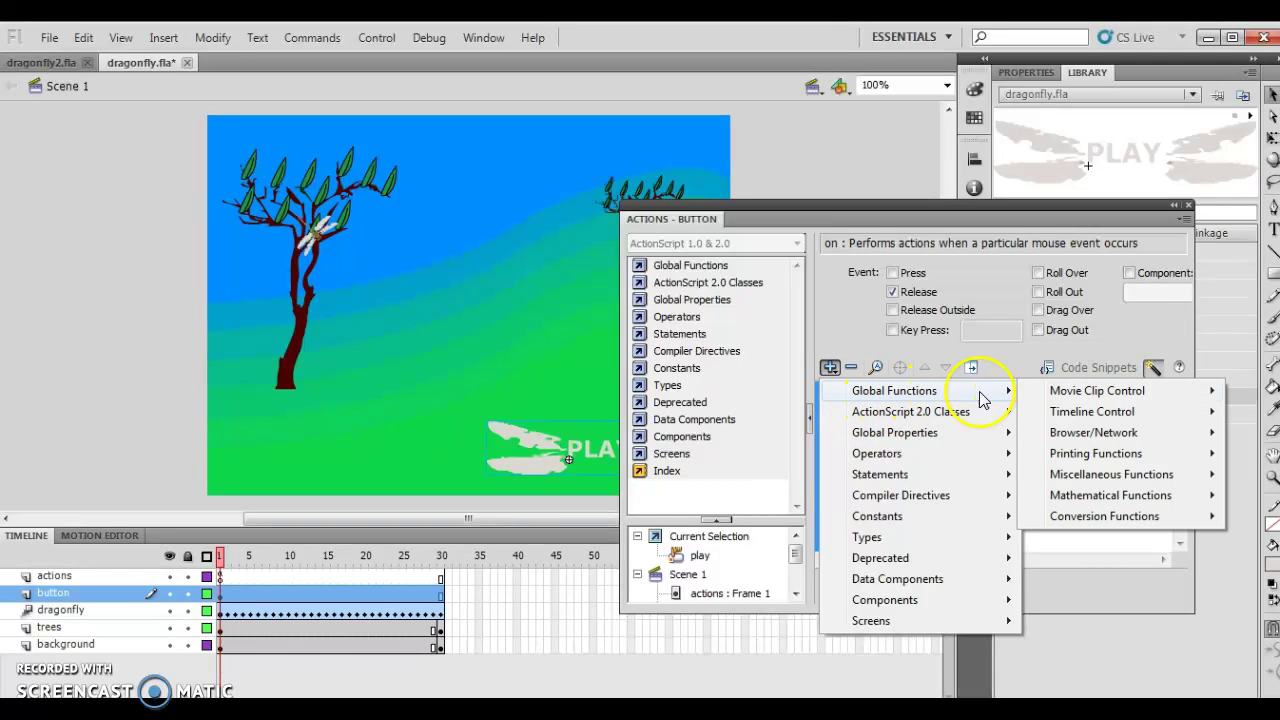
pyautogui.moveTo(1090, 415)
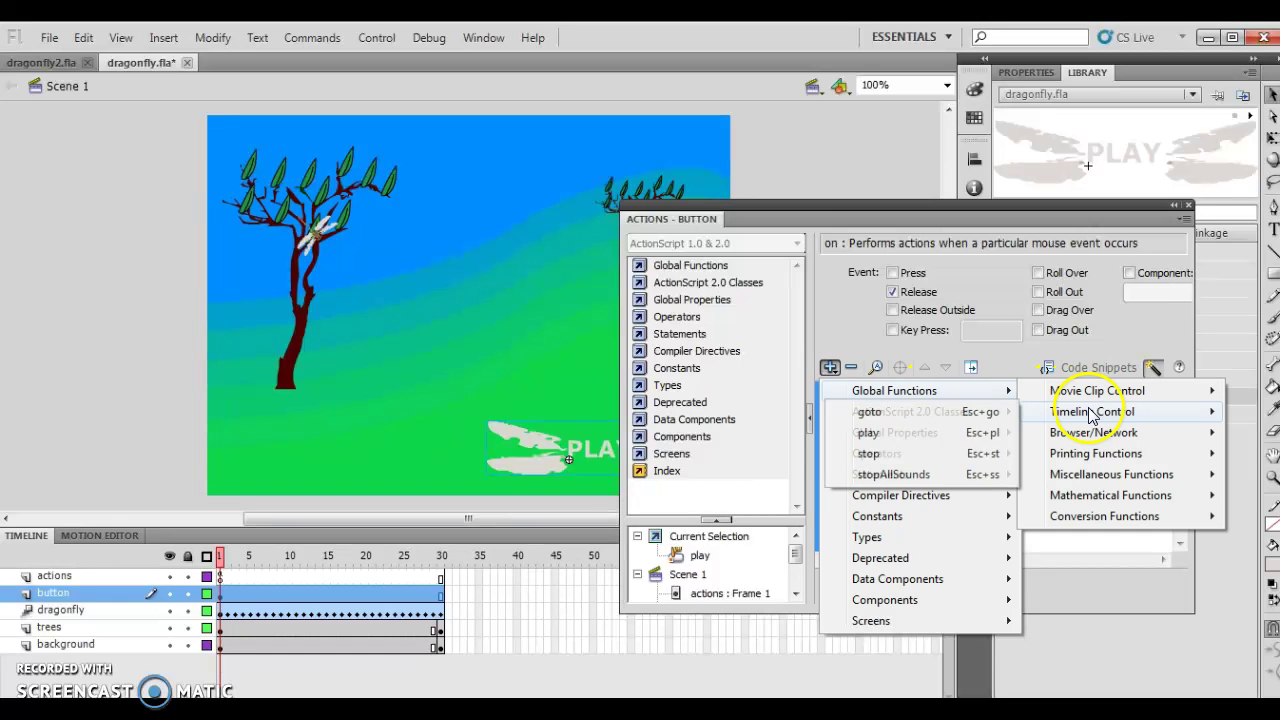
pyautogui.click(923, 413)
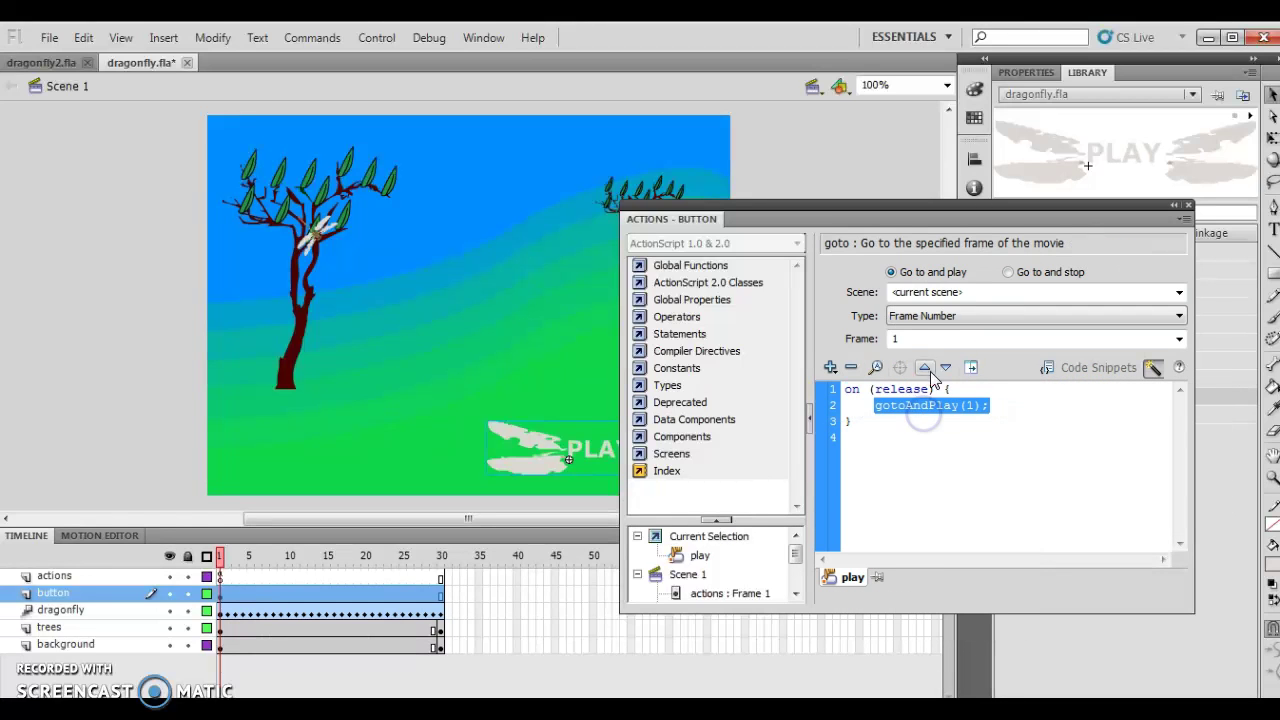
pyautogui.click(900, 337)
pyautogui.write('2')
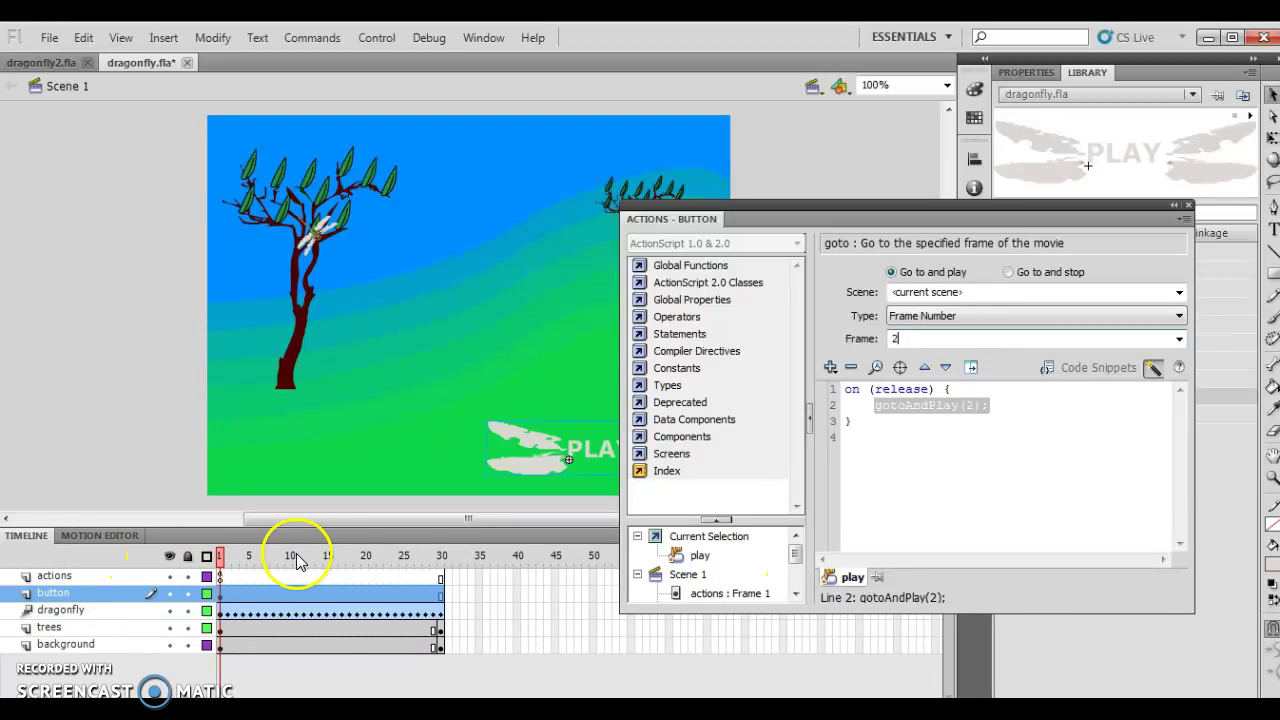
# Step: Insert a blank keyframe at frame 30 of the actions layer
pyautogui.click(440, 577)
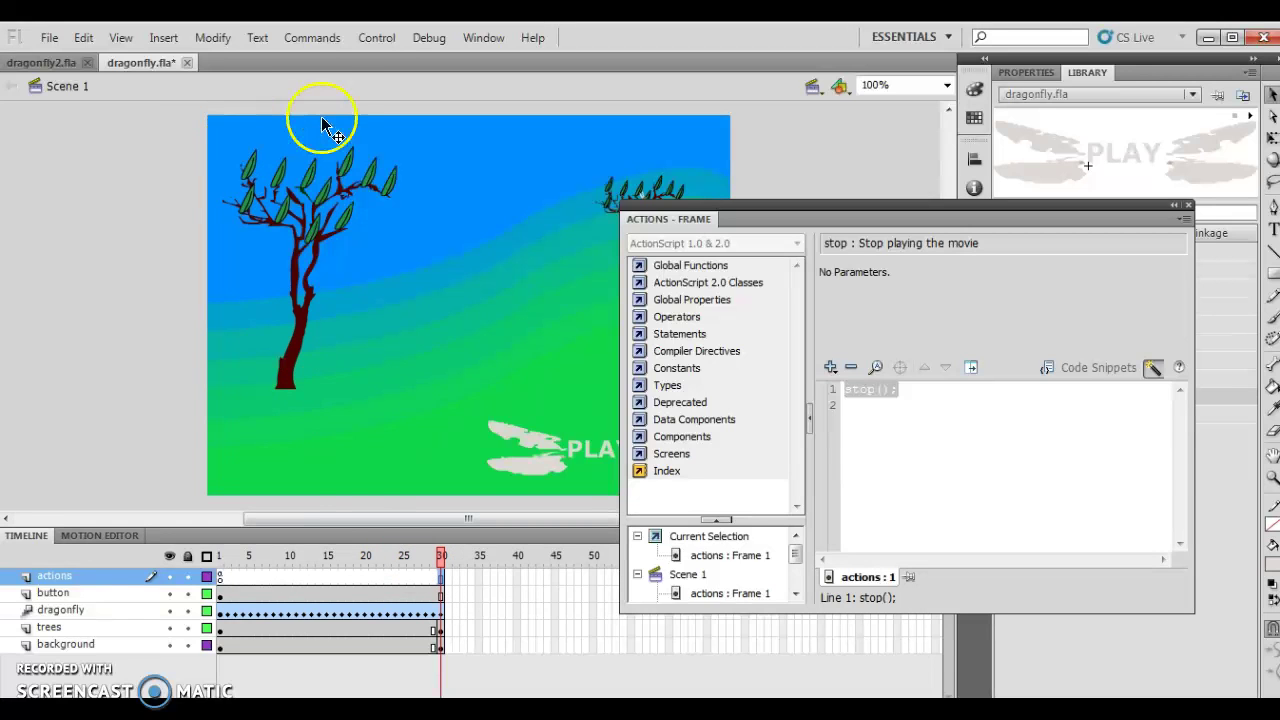
pyautogui.click(163, 37)
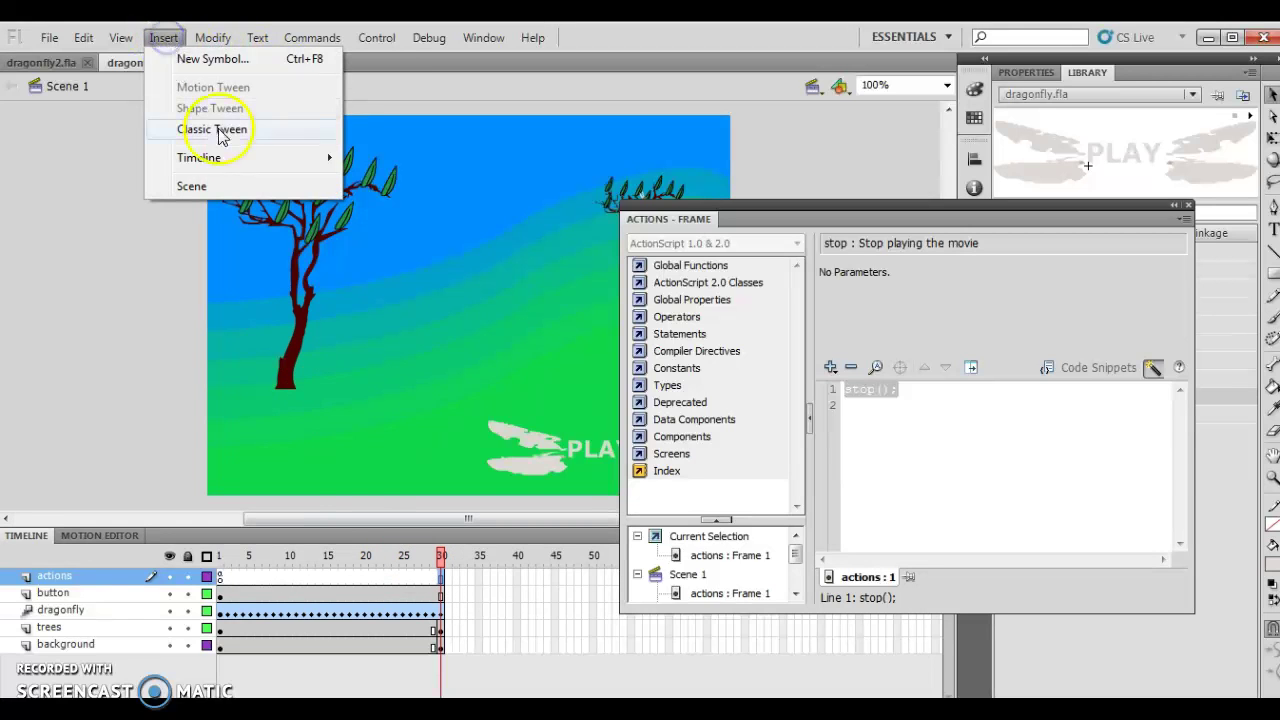
pyautogui.moveTo(214, 160)
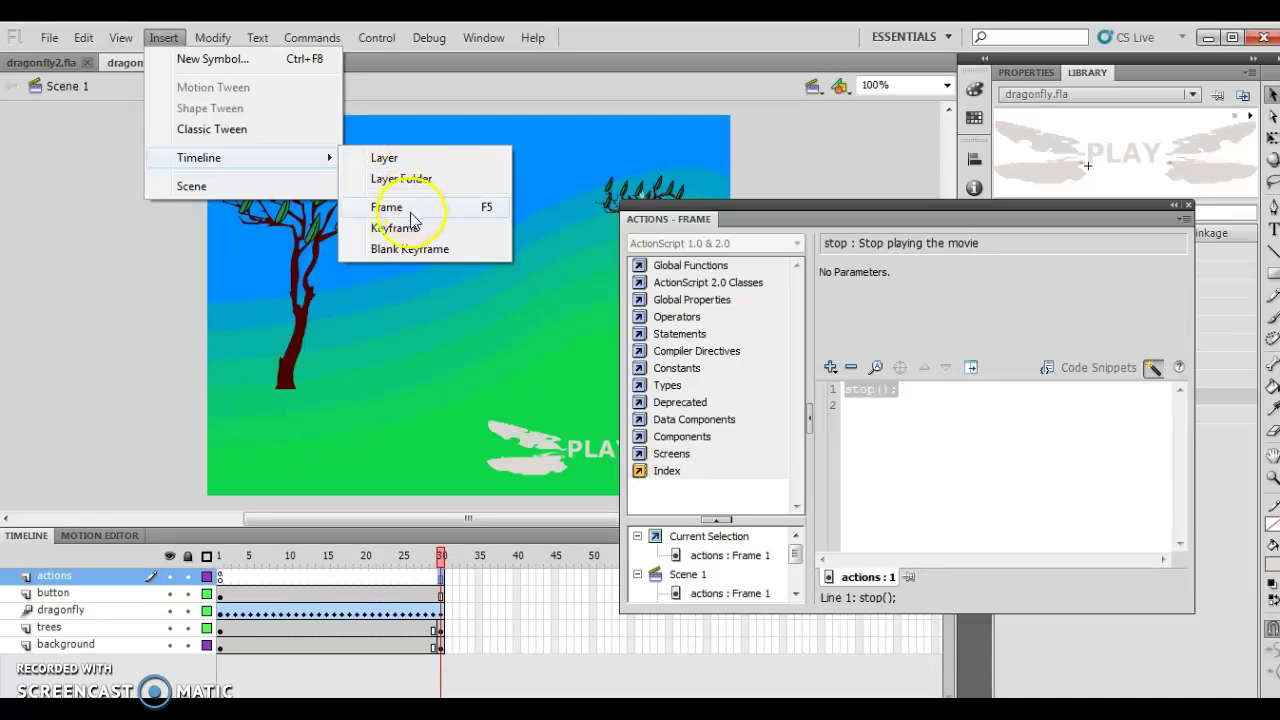
pyautogui.click(410, 249)
# Step: Add a stop action from the Timeline Control functions to frame 30 of the actions layer, and close the script editor
pyautogui.click(447, 580)
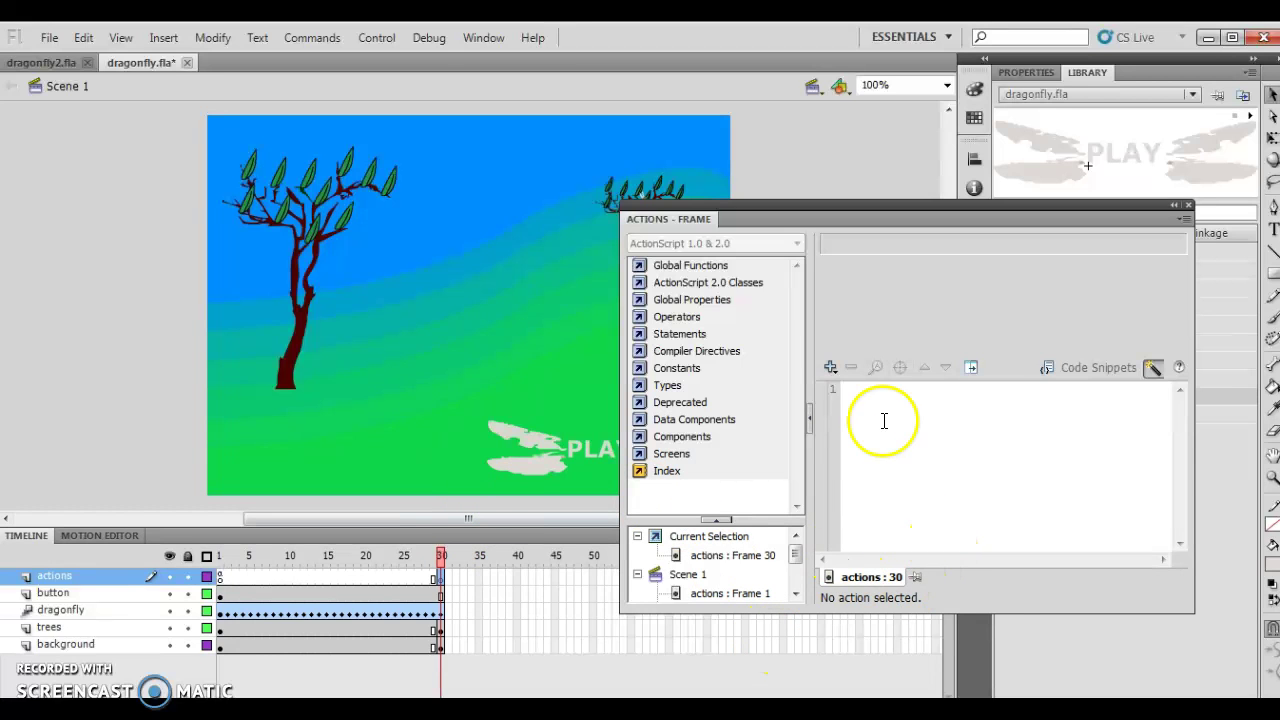
pyautogui.click(830, 368)
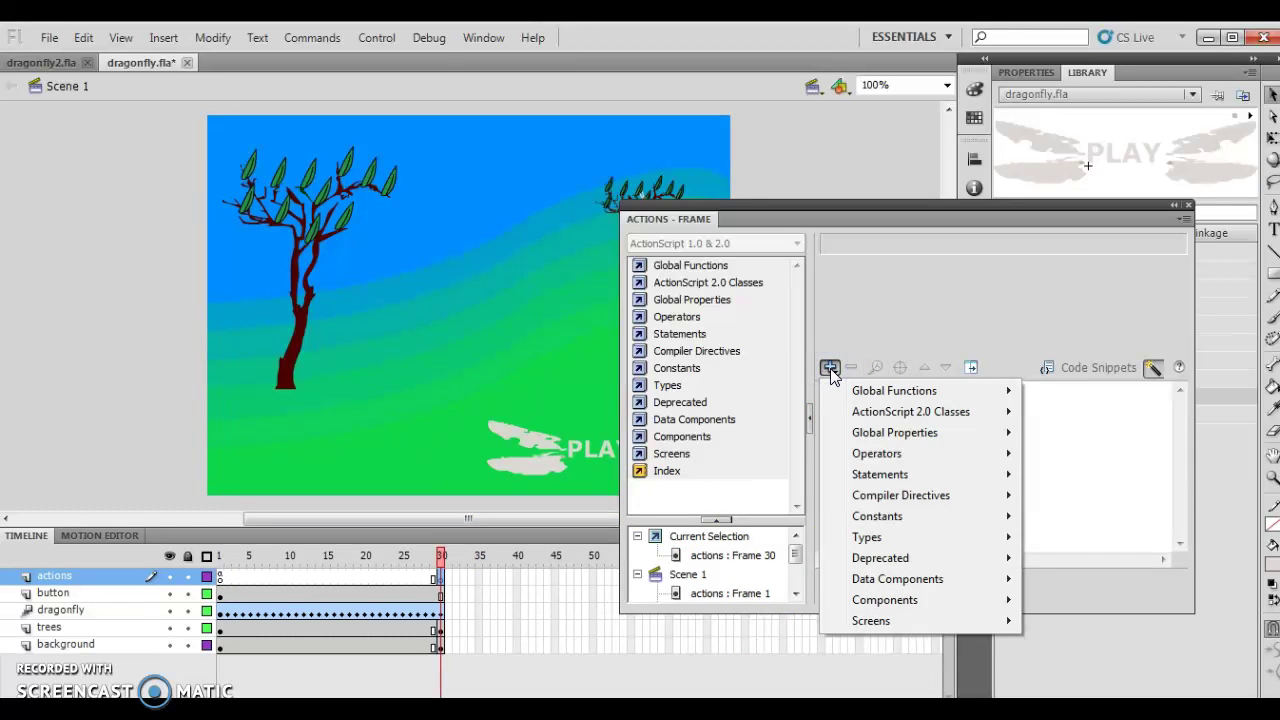
pyautogui.moveTo(855, 394)
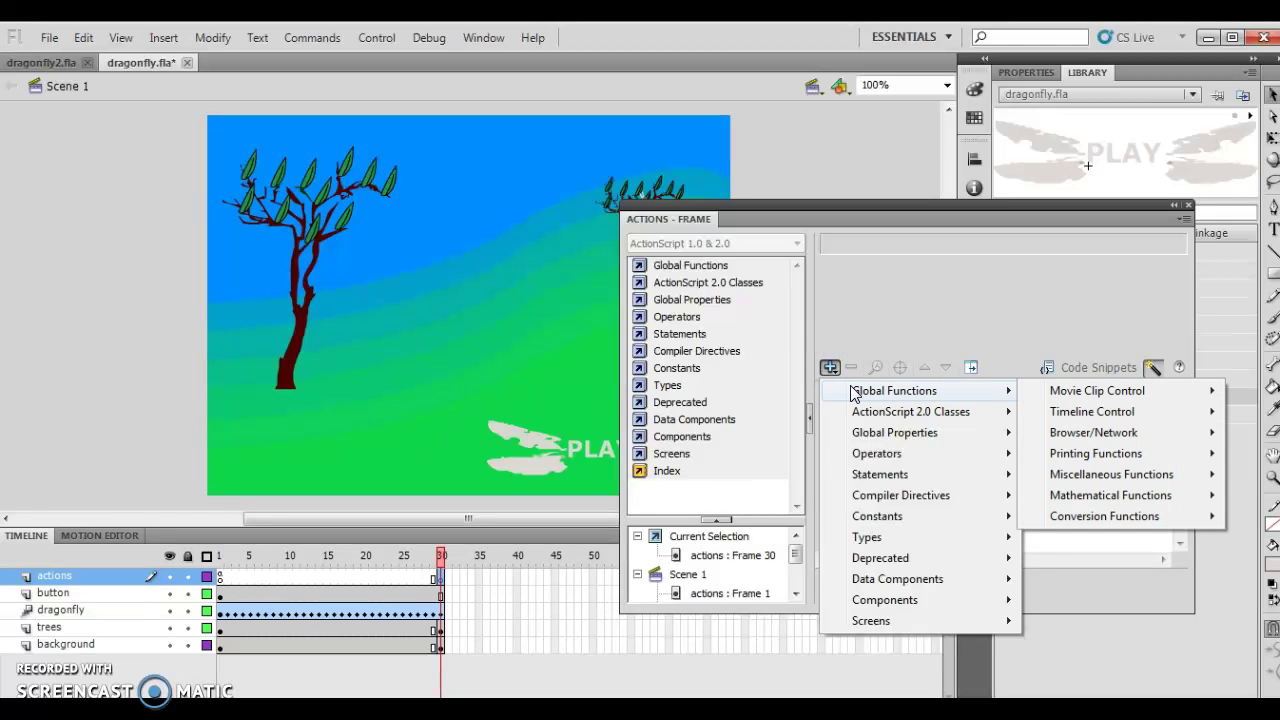
pyautogui.moveTo(1130, 412)
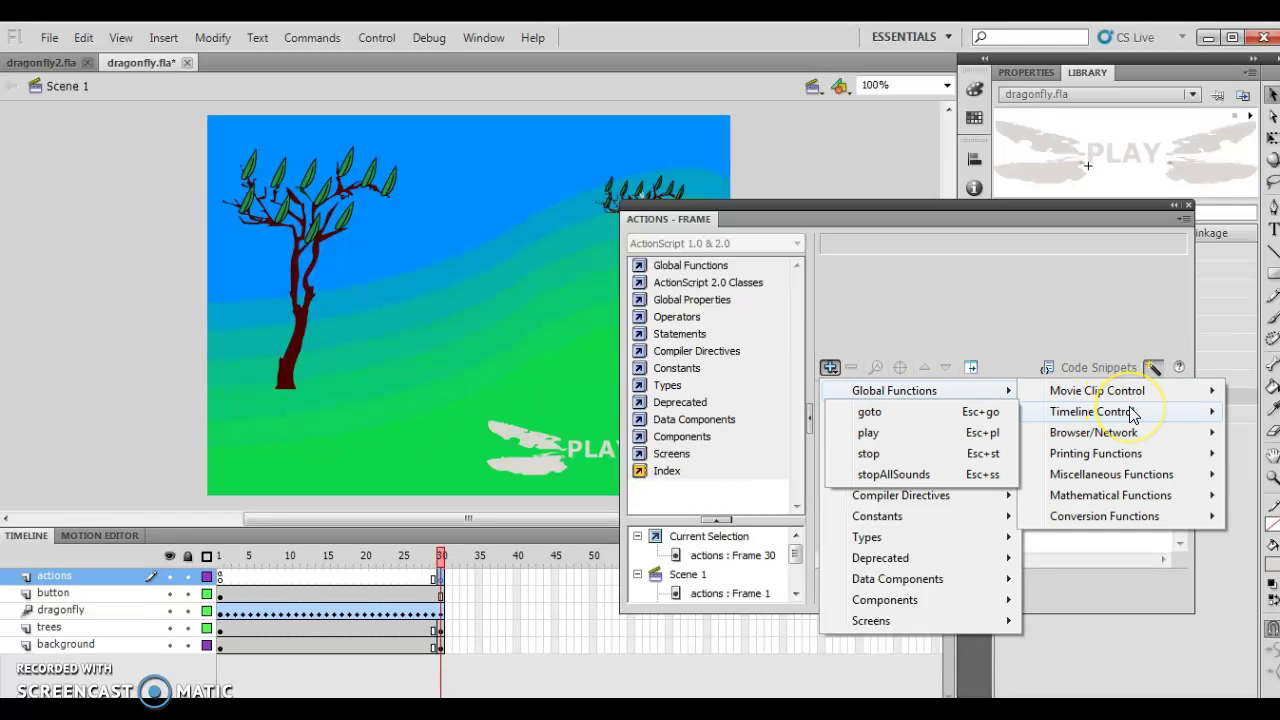
pyautogui.click(928, 456)
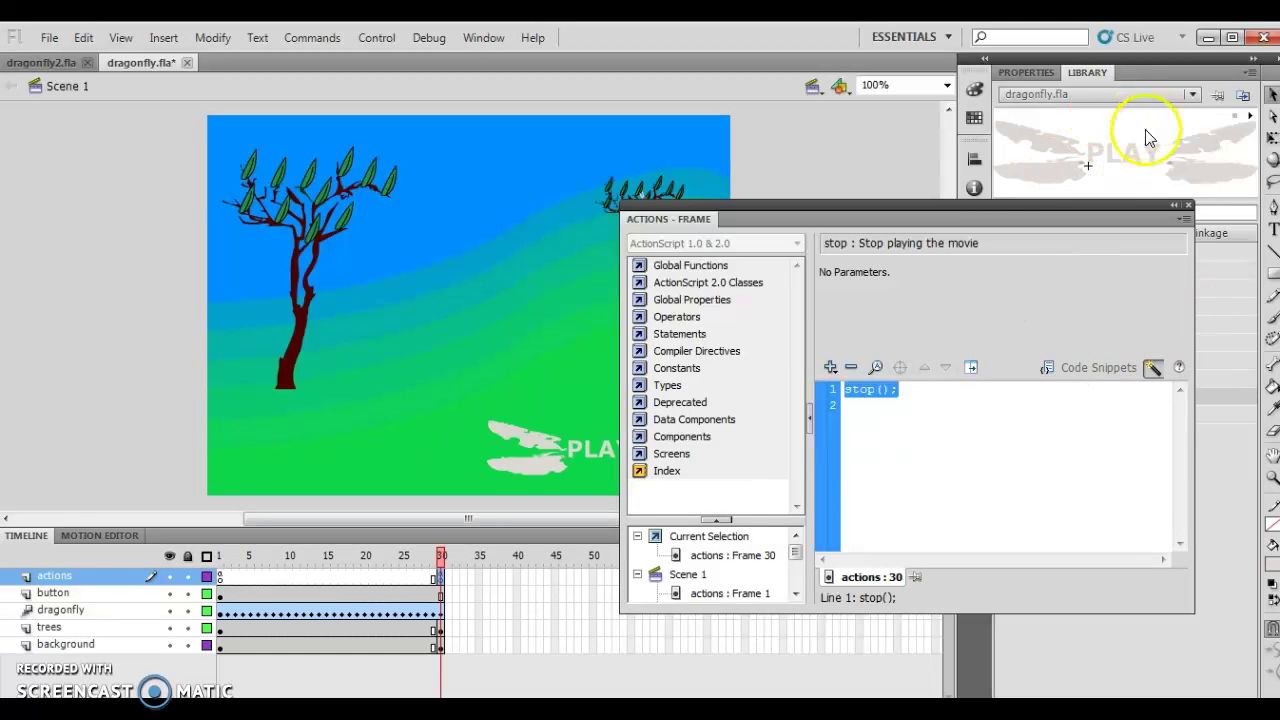
pyautogui.click(1188, 206)
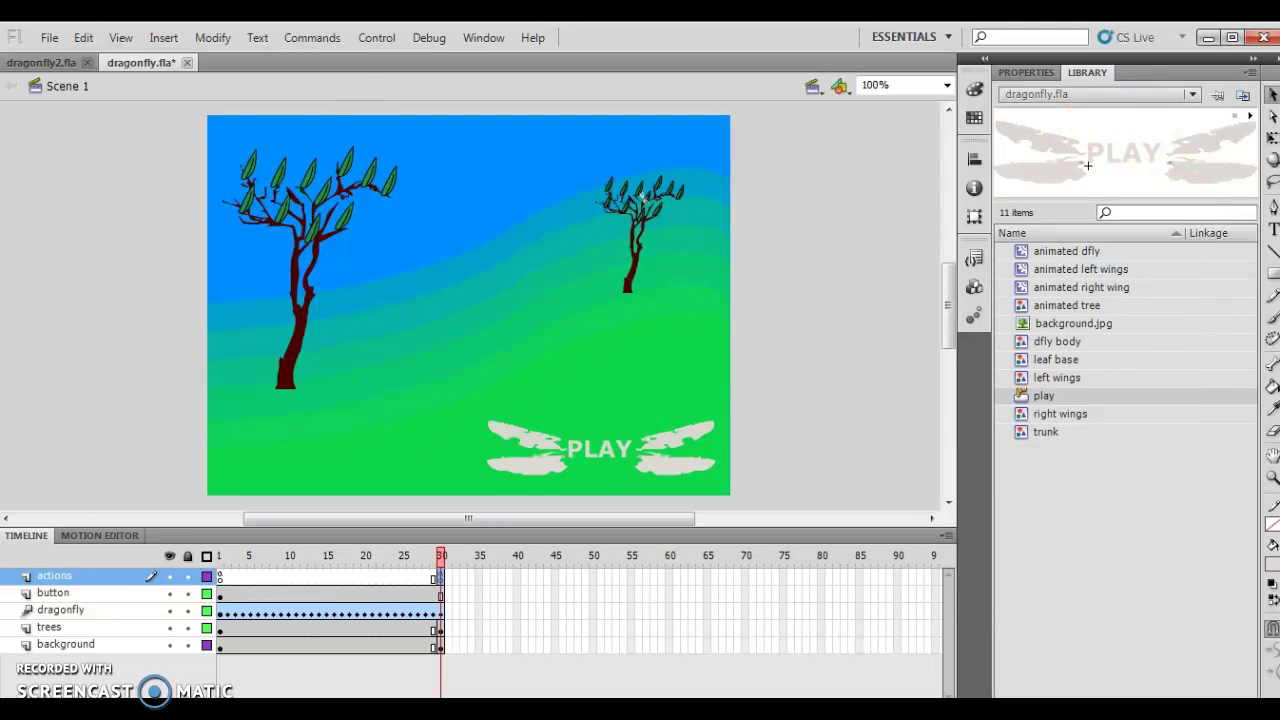
# Step: Test the movie in Flash Professional and start the dragonfly animation with the PLAY button in the preview
pyautogui.click(377, 38)
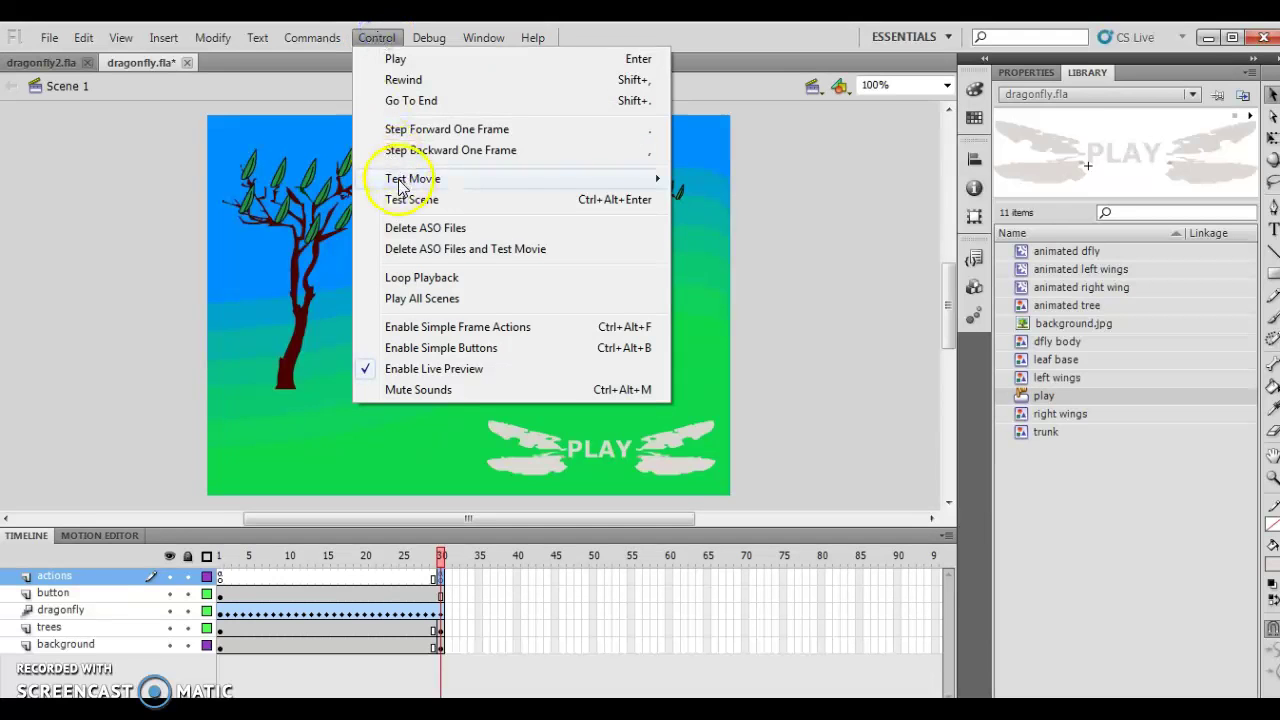
pyautogui.moveTo(655, 178)
pyautogui.click(800, 180)
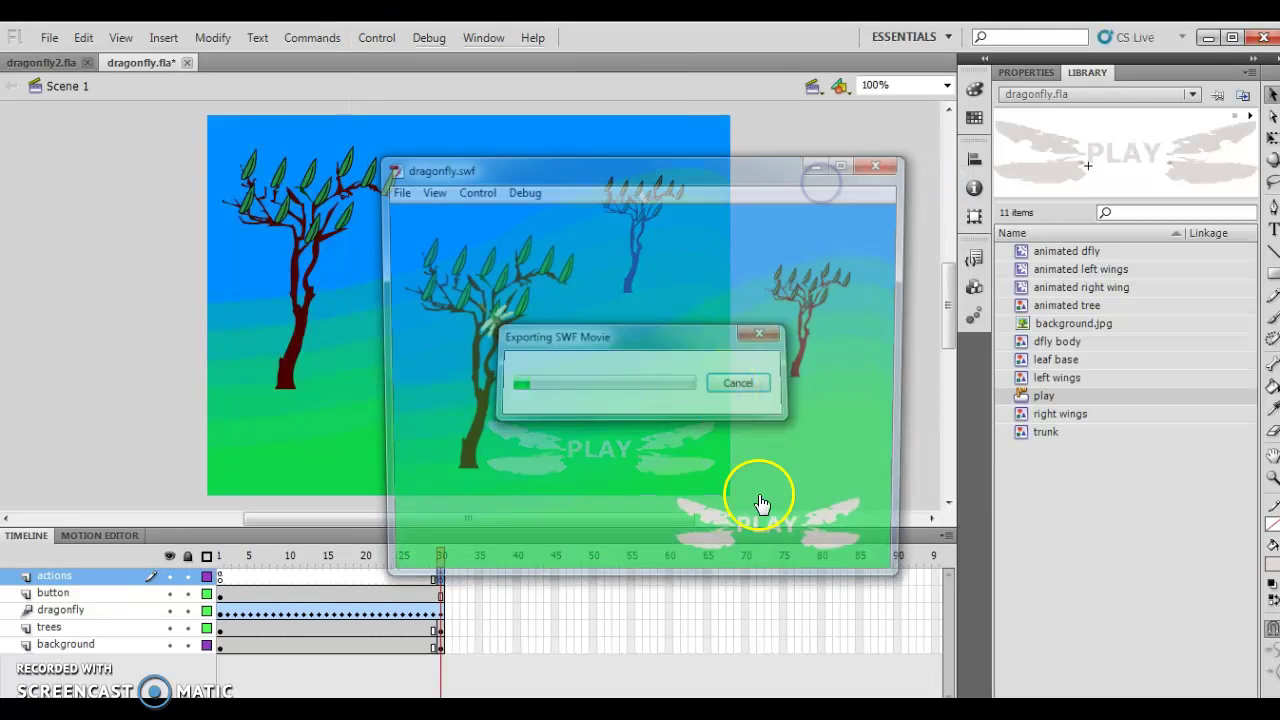
pyautogui.click(767, 548)
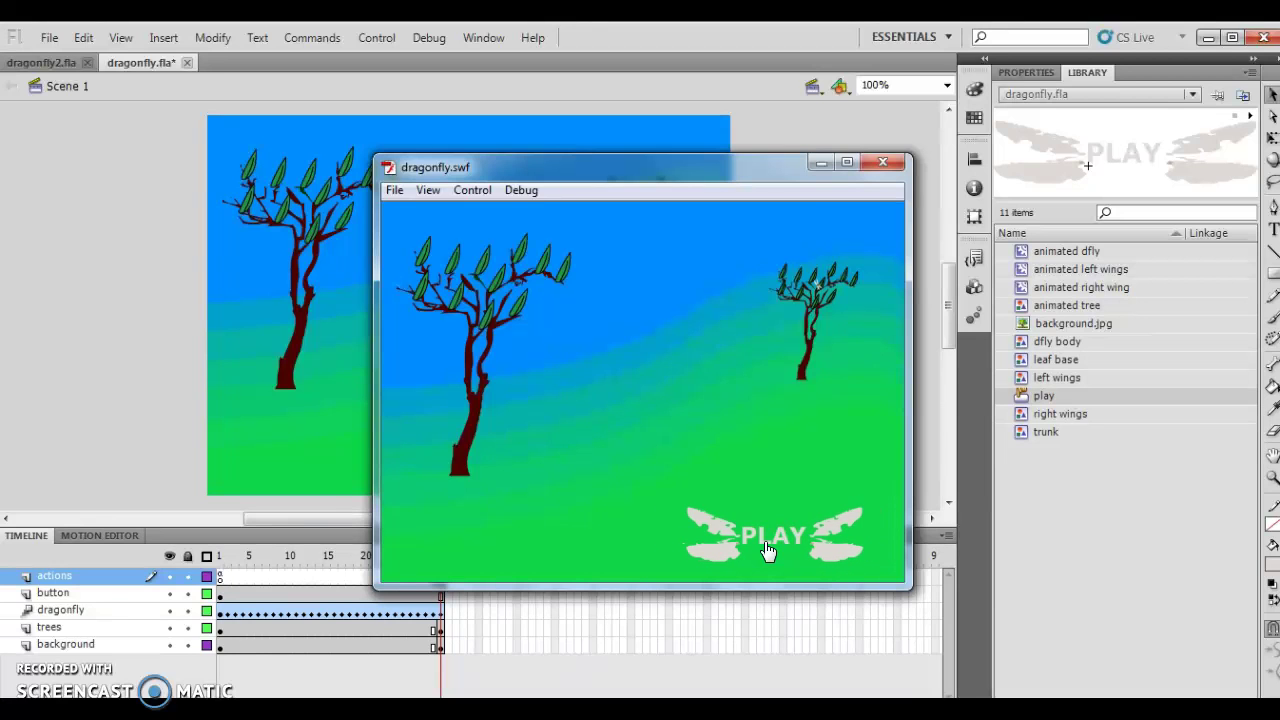
pyautogui.click(1006, 398)
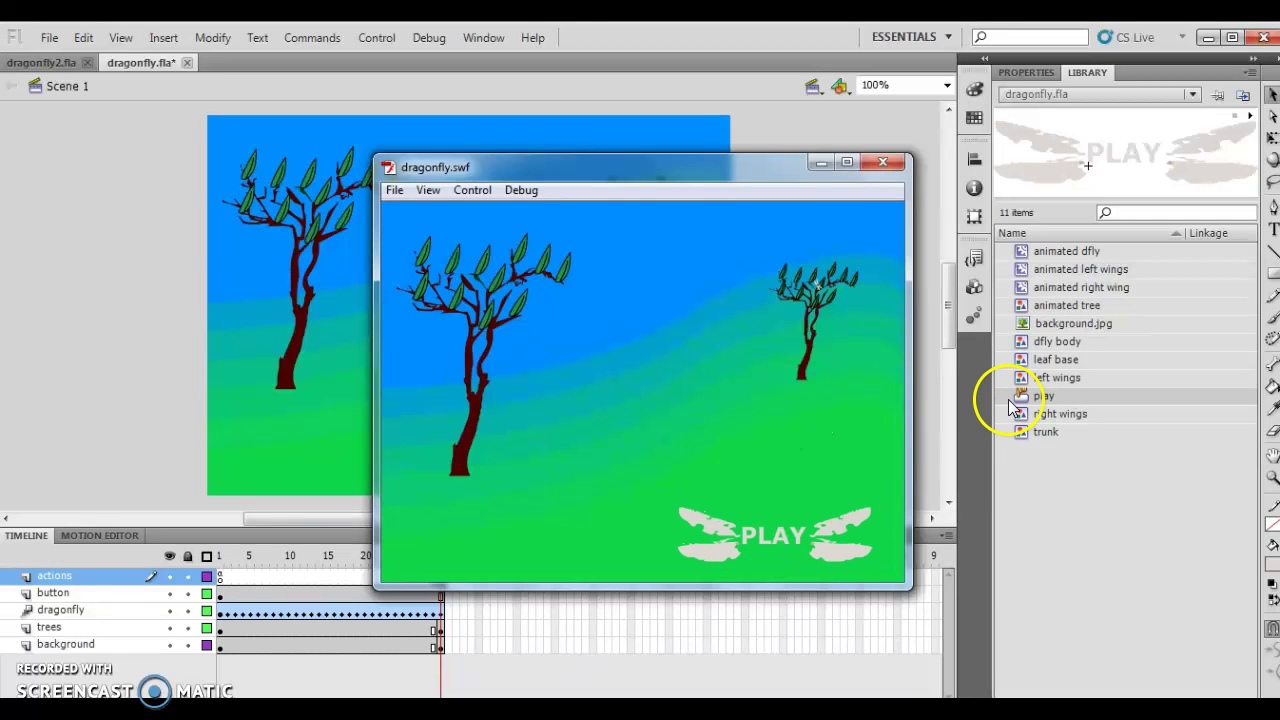